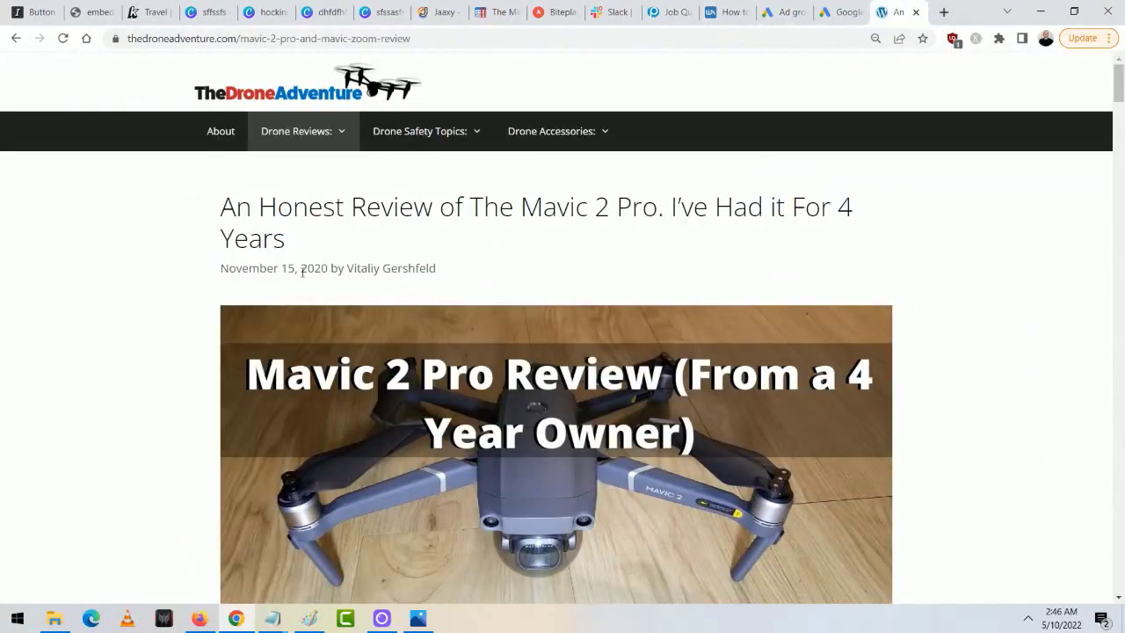
{"action": "scroll", "coordinate": [446, 422], "scroll_direction": "down", "scroll_amount": 2}
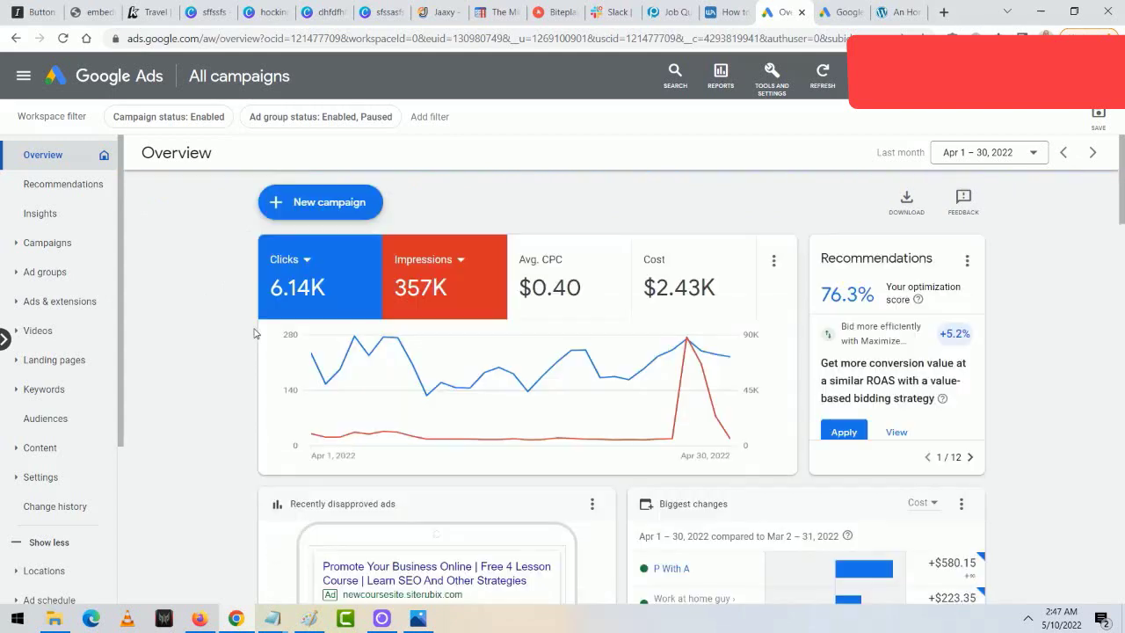
Start a new campaign with the Website traffic objective, keep the default conversion goals, and choose the Search campaign type.
{"action": "left_click", "coordinate": [281, 204]}
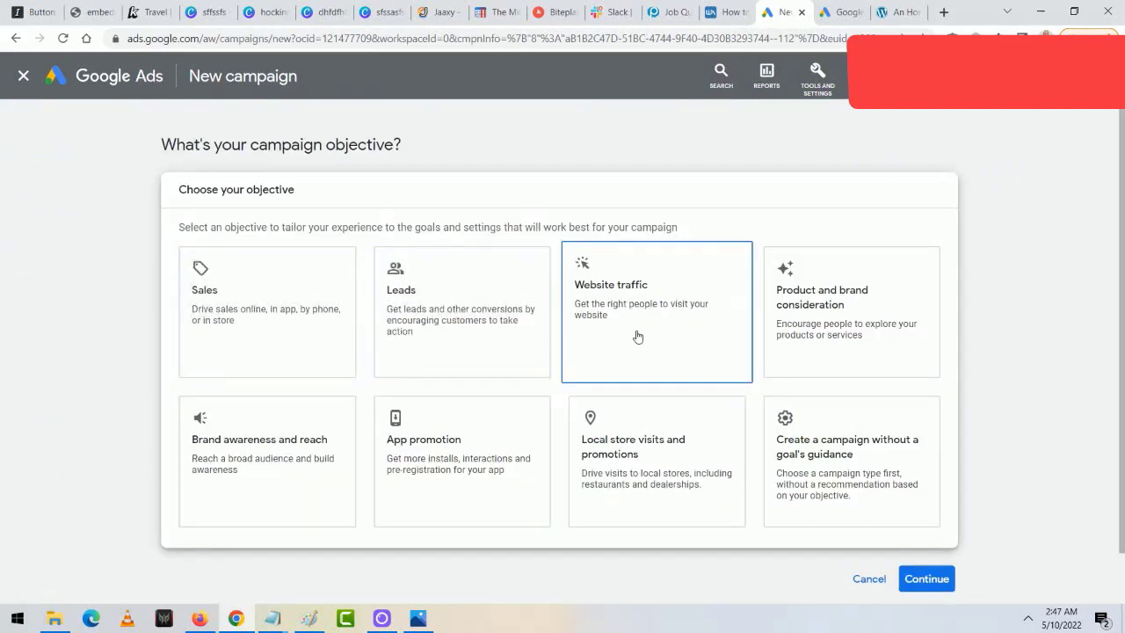
{"action": "left_click", "coordinate": [638, 336]}
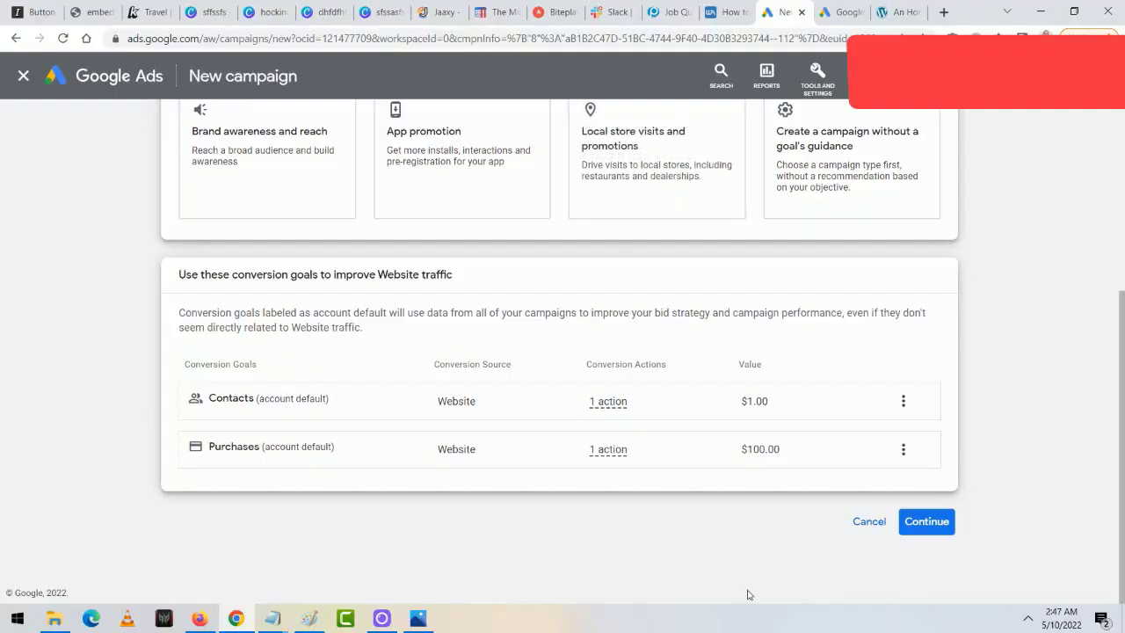
{"action": "scroll", "coordinate": [650, 486], "scroll_direction": "up", "scroll_amount": 2}
{"action": "scroll", "coordinate": [1047, 419], "scroll_direction": "down", "scroll_amount": 2}
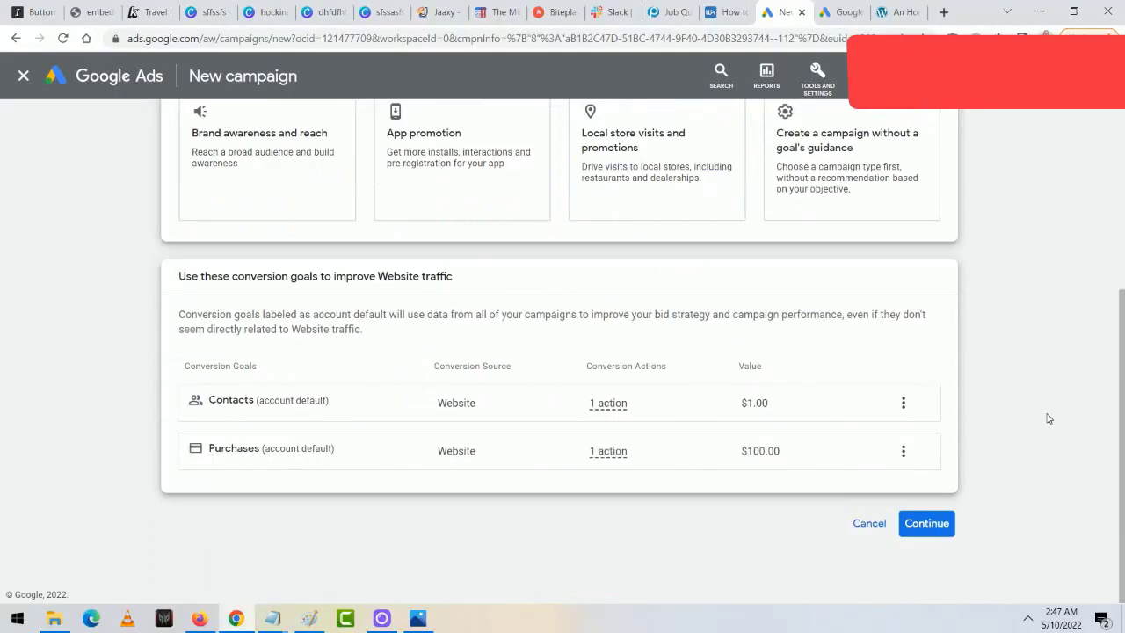
{"action": "left_click", "coordinate": [926, 525]}
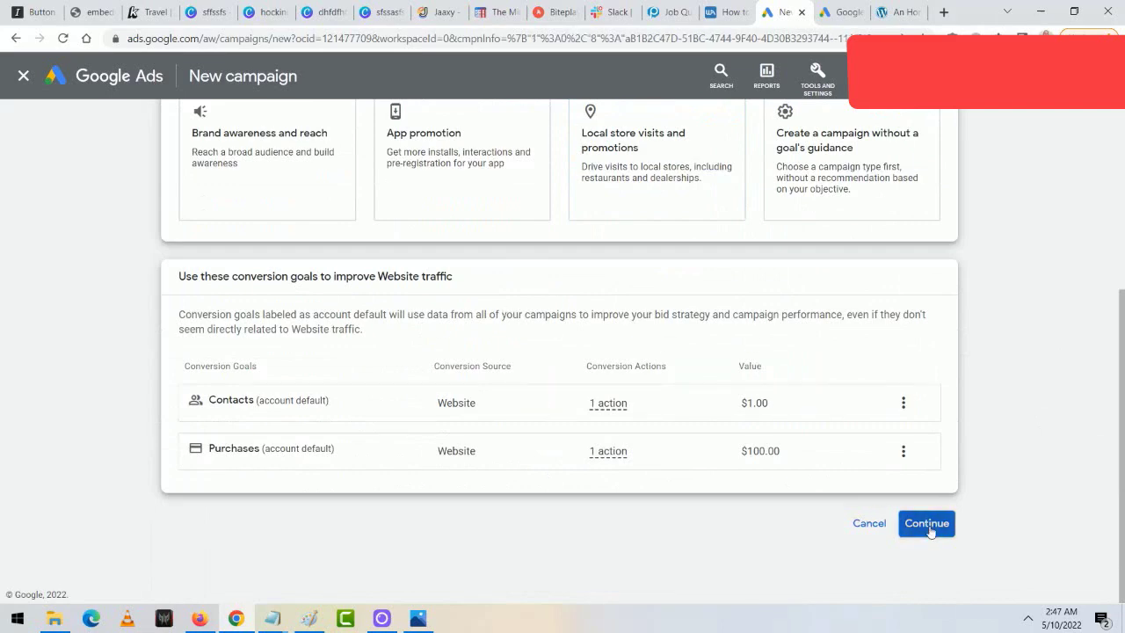
{"action": "left_click", "coordinate": [255, 261]}
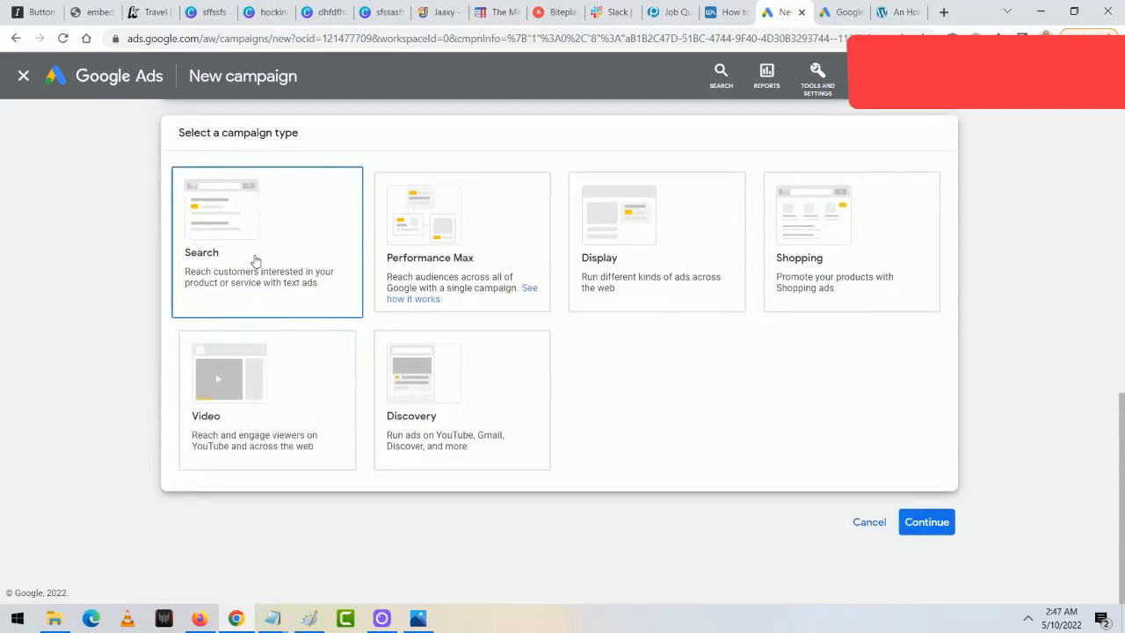
{"action": "scroll", "coordinate": [255, 261], "scroll_direction": "down", "scroll_amount": 2}
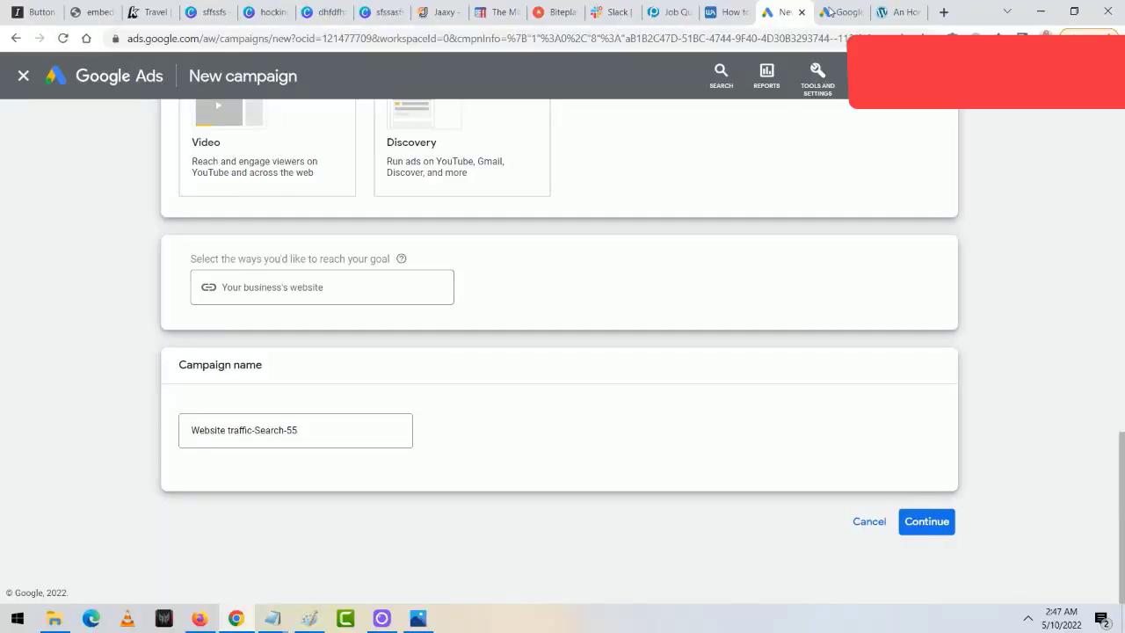
Use the Mavic 2 Pro review page's URL as the business website, name the campaign "Mavic 2 Pro", and continue.
{"action": "left_click", "coordinate": [888, 12]}
{"action": "left_click", "coordinate": [724, 38]}
{"action": "right_click", "coordinate": [724, 38]}
{"action": "left_click", "coordinate": [738, 120]}
{"action": "left_click", "coordinate": [790, 20]}
{"action": "left_click", "coordinate": [339, 291]}
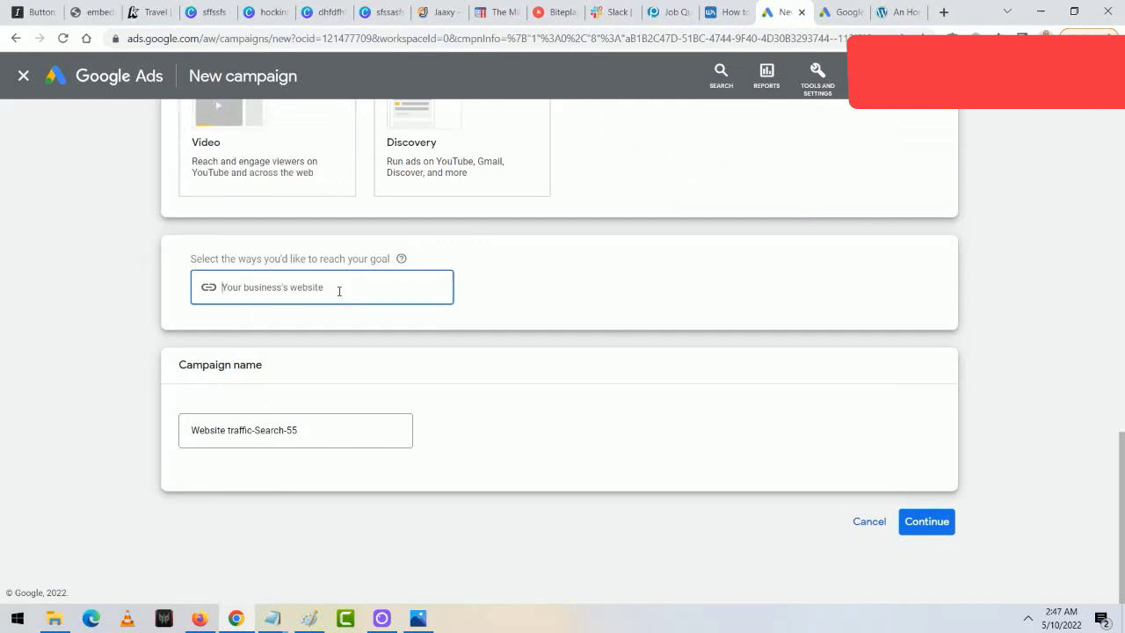
{"action": "left_click", "coordinate": [72, 377]}
{"action": "left_click_drag", "start_coordinate": [353, 432], "coordinate": [216, 430]}
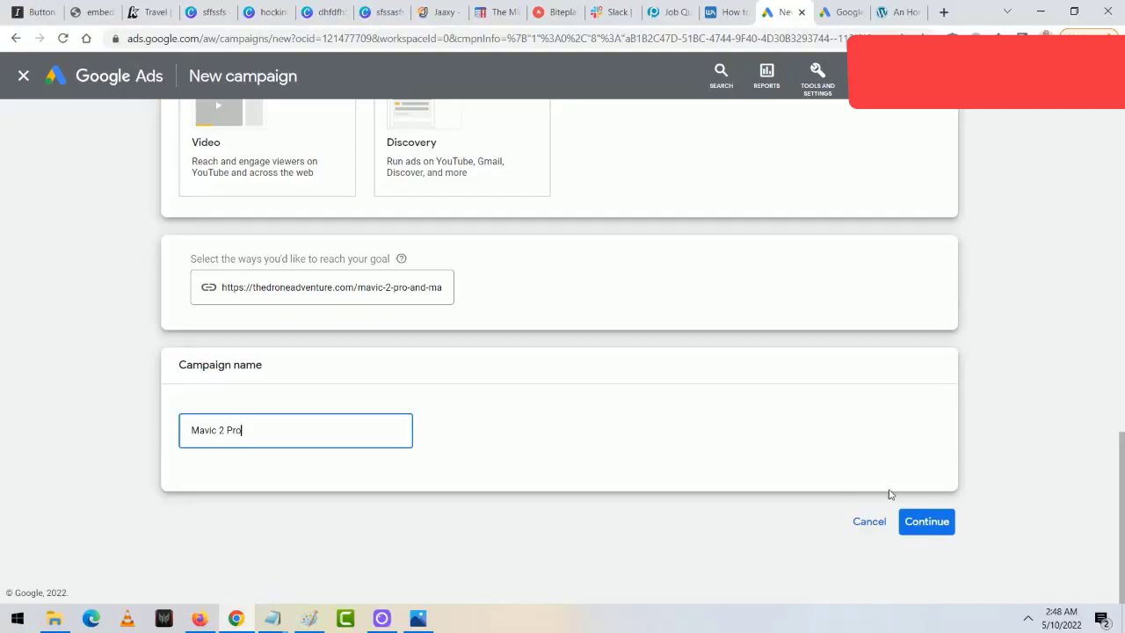
{"action": "left_click", "coordinate": [927, 521]}
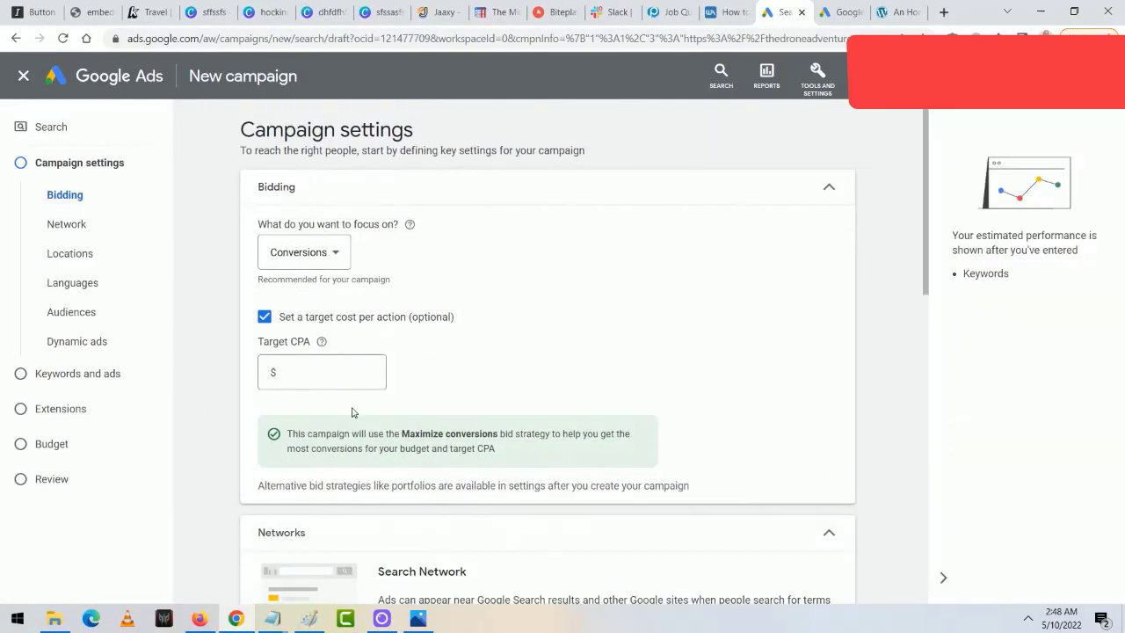
Focus the campaign's bidding on Clicks with a maximum CPC bid limit of $0.30.
{"action": "left_click", "coordinate": [342, 261]}
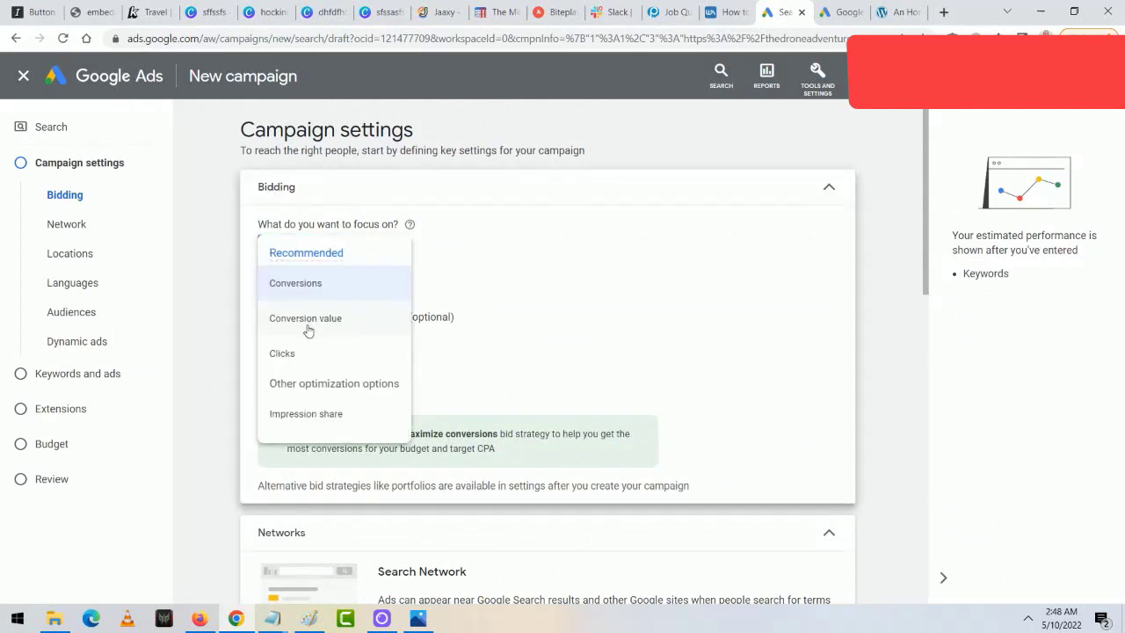
{"action": "left_click", "coordinate": [297, 354]}
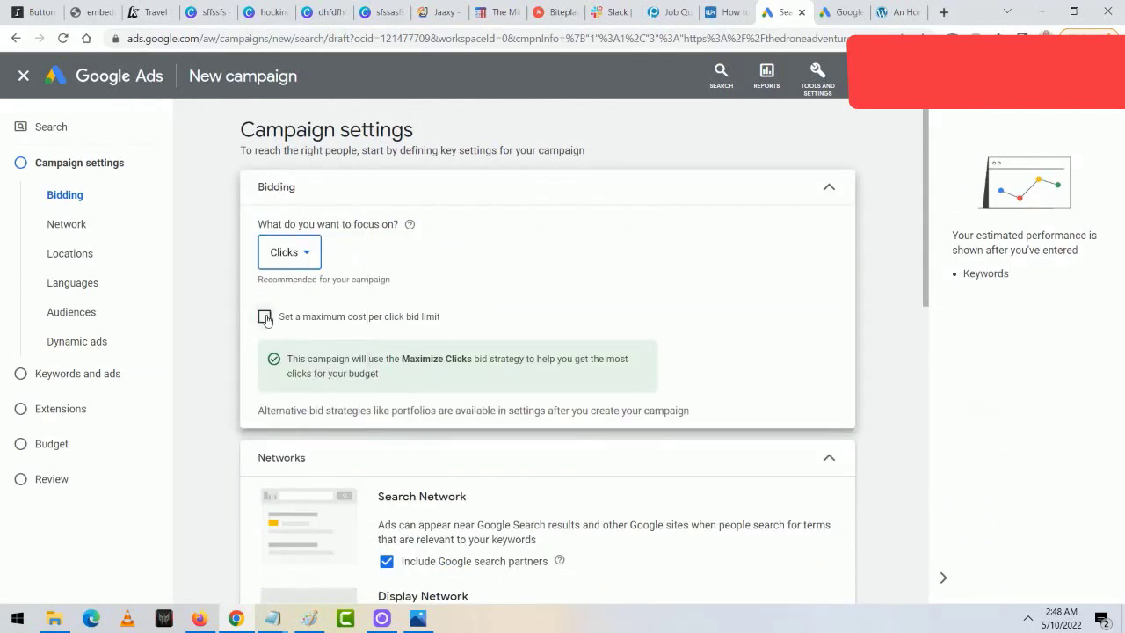
{"action": "left_click", "coordinate": [265, 317]}
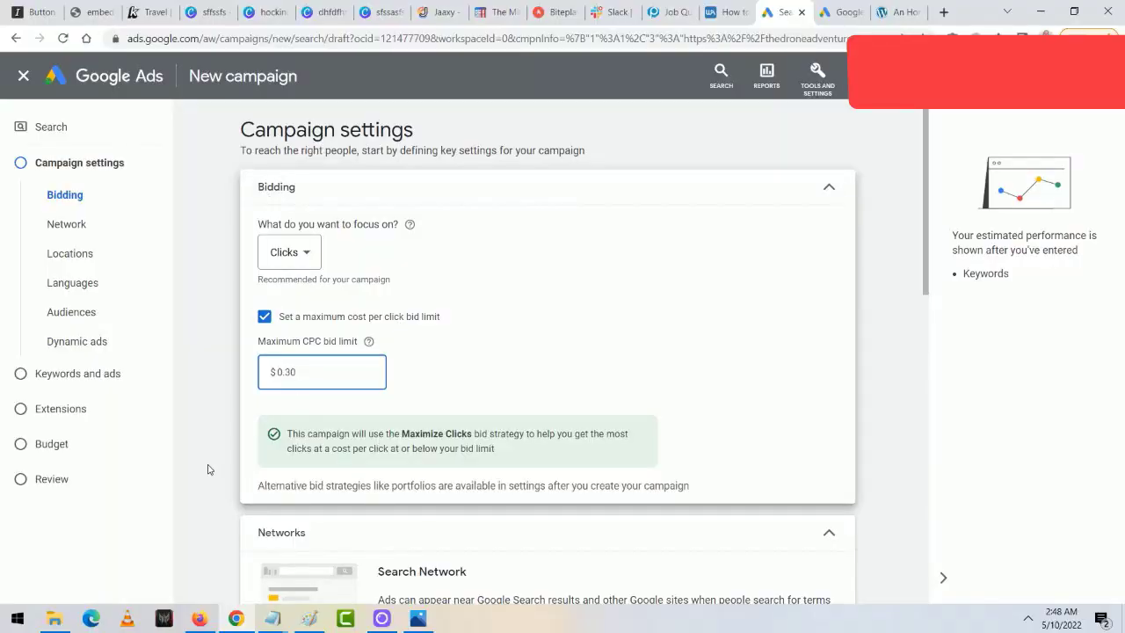
Exclude the Google Display Network, target the United States and Canada, and proceed to the keywords and ads settings.
{"action": "scroll", "coordinate": [208, 469], "scroll_direction": "down", "scroll_amount": 3}
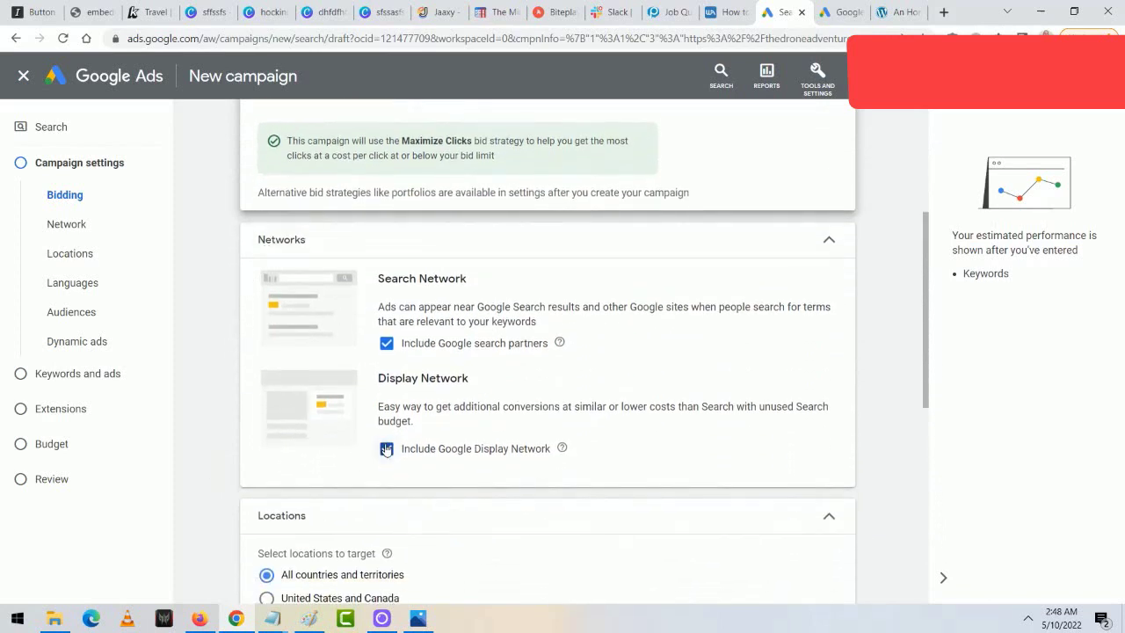
{"action": "left_click", "coordinate": [386, 449]}
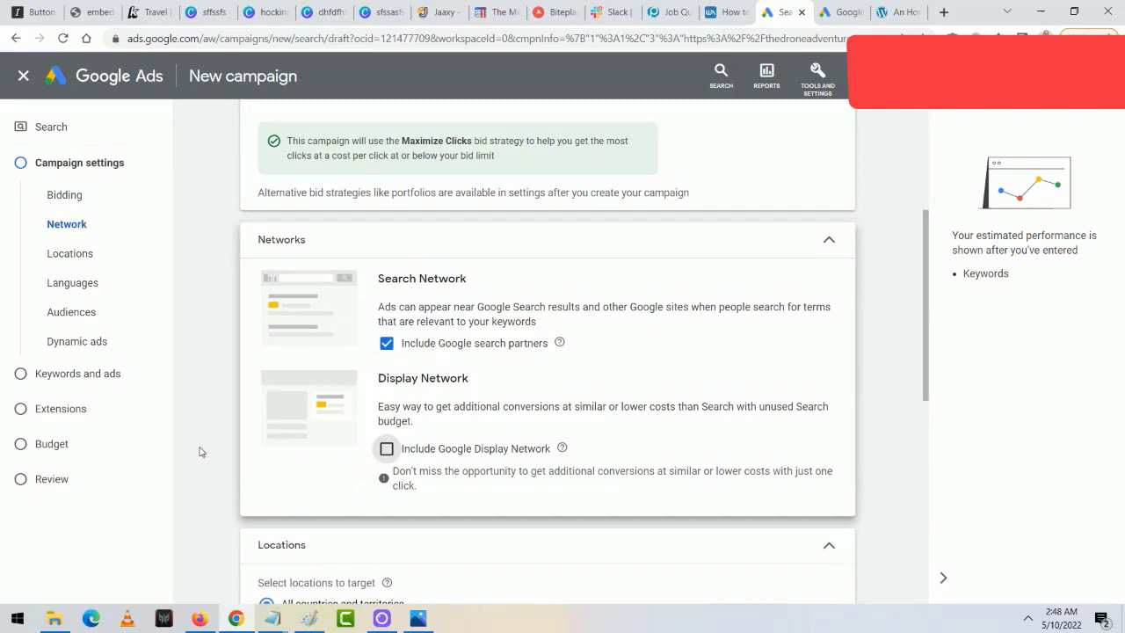
{"action": "scroll", "coordinate": [201, 452], "scroll_direction": "down", "scroll_amount": 3}
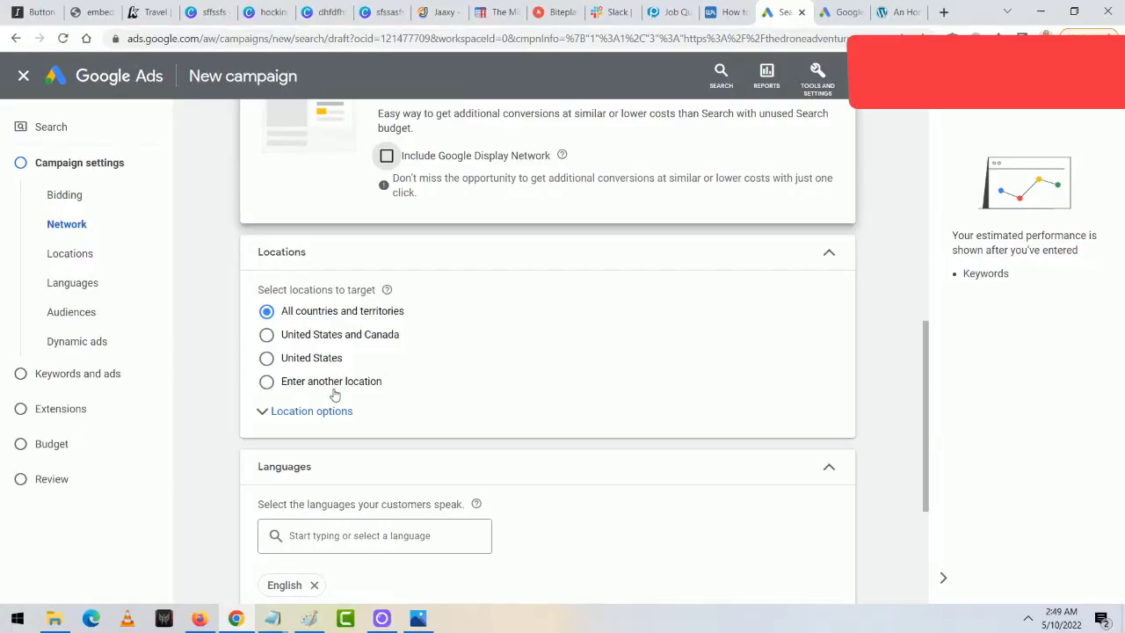
{"action": "left_click", "coordinate": [271, 384]}
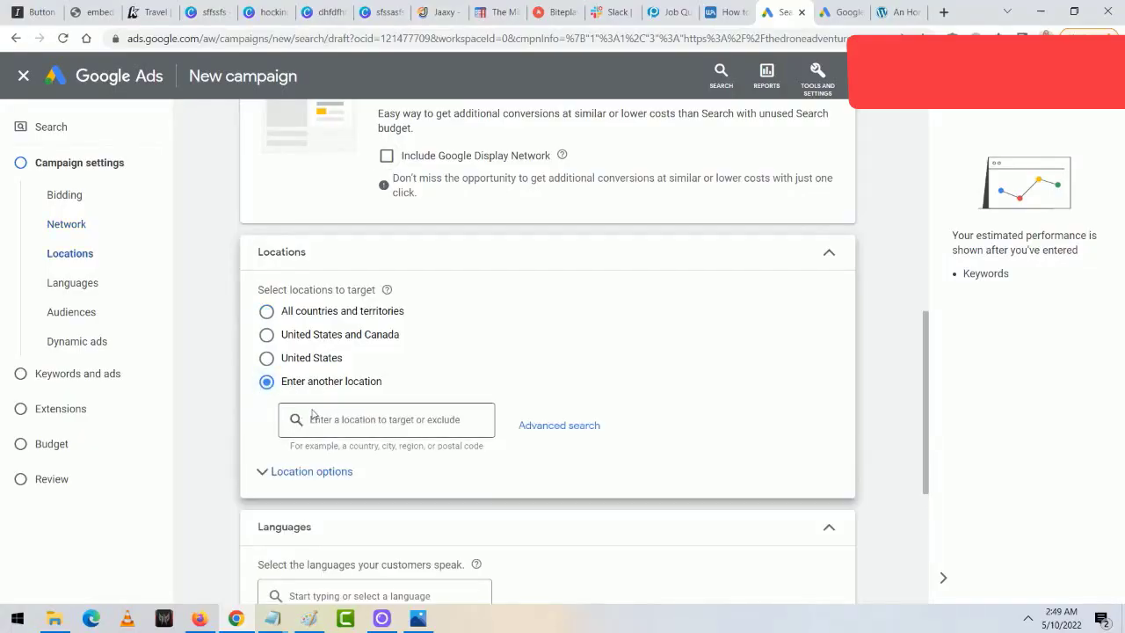
{"action": "left_click", "coordinate": [268, 334]}
{"action": "scroll", "coordinate": [211, 466], "scroll_direction": "down", "scroll_amount": 3}
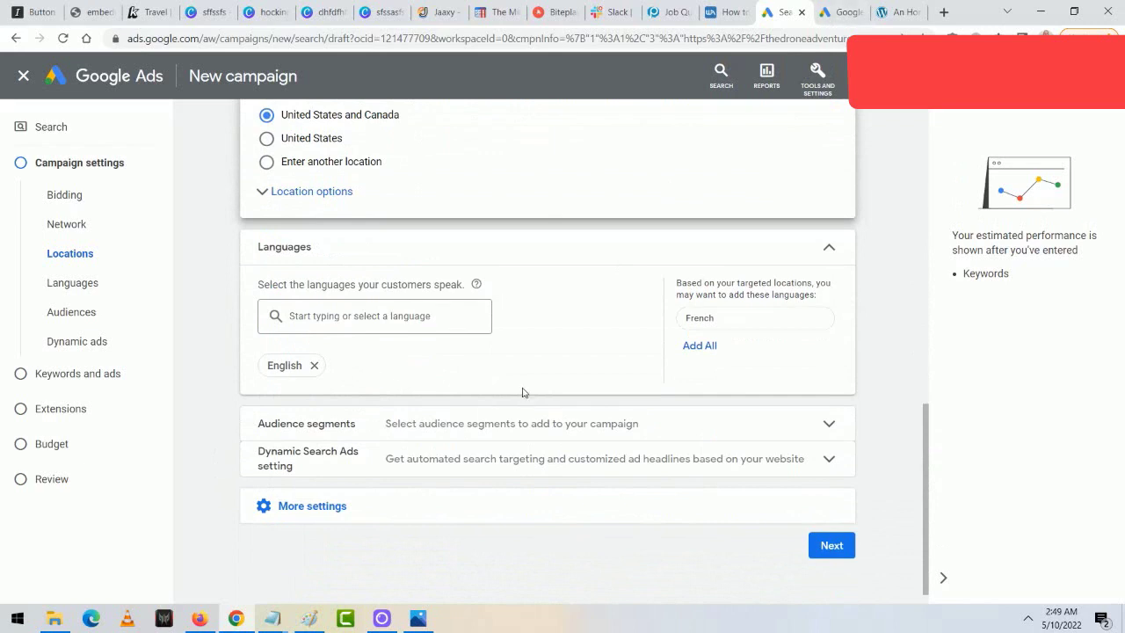
{"action": "left_click", "coordinate": [831, 546]}
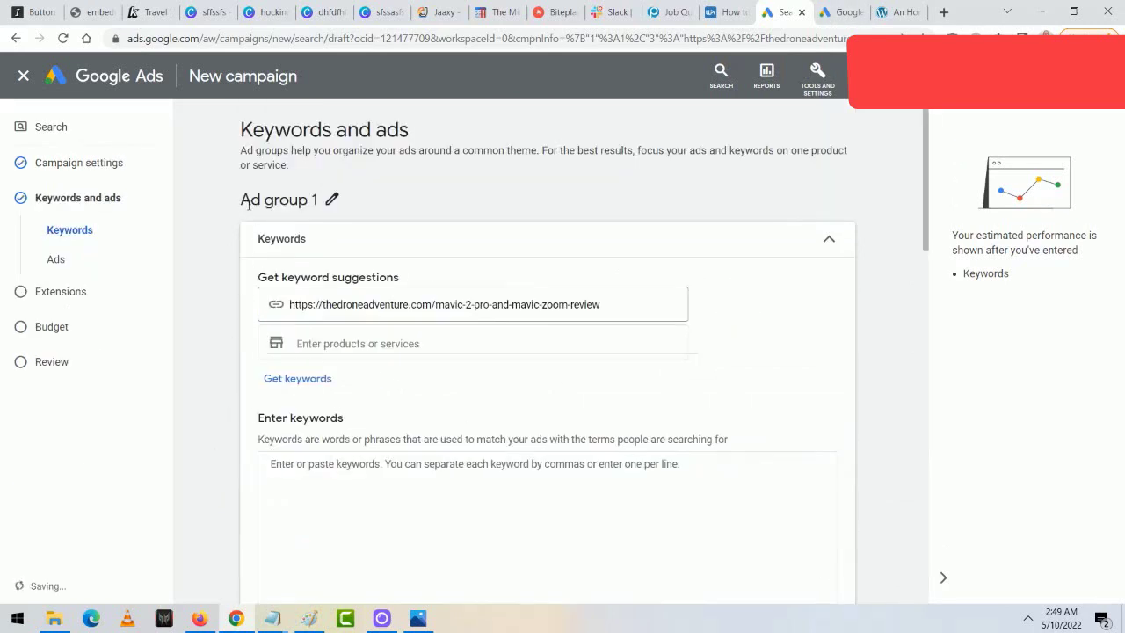
Rename the ad group as "Mavic 2 Pro".
{"action": "left_click", "coordinate": [331, 200]}
{"action": "left_click_drag", "start_coordinate": [347, 209], "coordinate": [197, 213]}
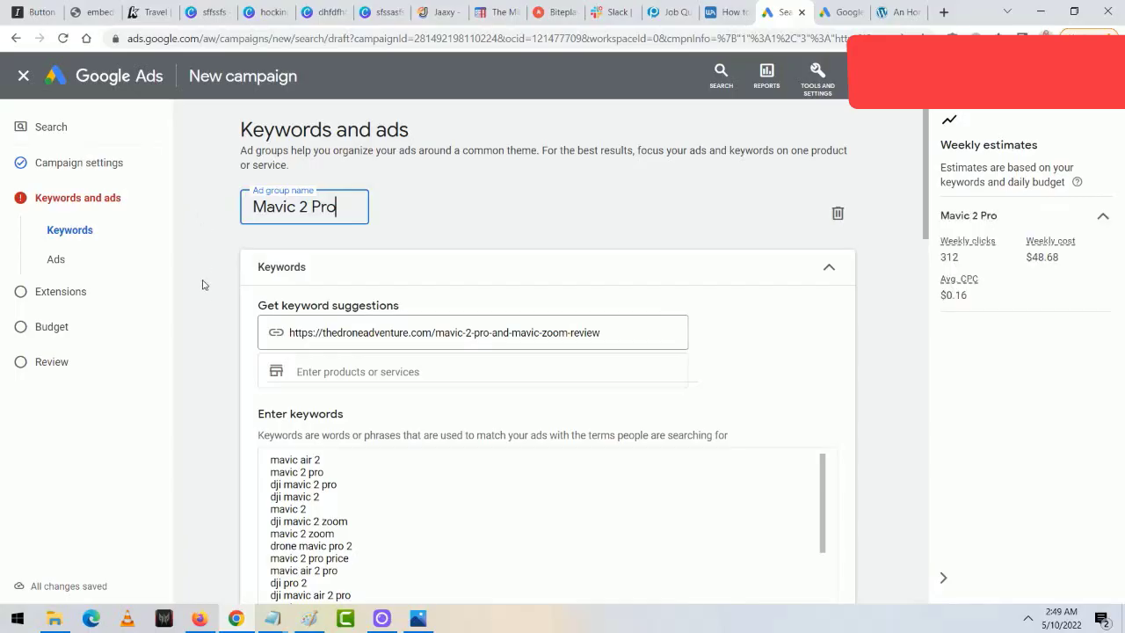
{"action": "left_click_drag", "start_coordinate": [292, 339], "coordinate": [620, 329]}
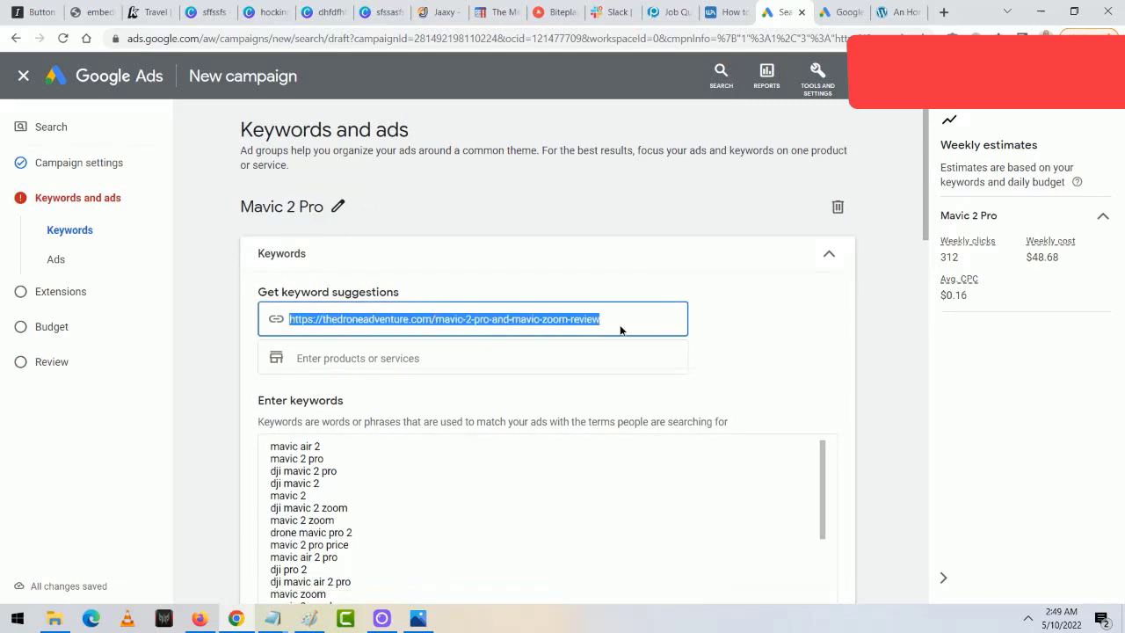
{"action": "left_click", "coordinate": [614, 319]}
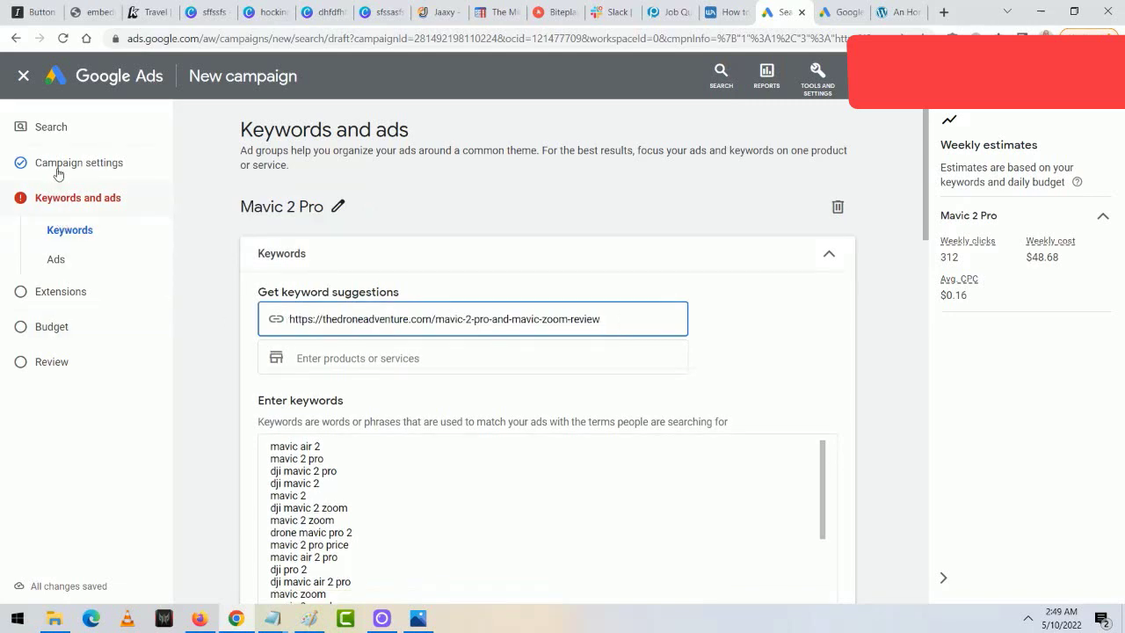
Delete all the automatically suggested keywords from the ad group's keyword list.
{"action": "scroll", "coordinate": [271, 404], "scroll_direction": "down", "scroll_amount": 2}
{"action": "scroll", "coordinate": [273, 404], "scroll_direction": "up", "scroll_amount": 1}
{"action": "scroll", "coordinate": [303, 486], "scroll_direction": "down", "scroll_amount": 3}
{"action": "left_click", "coordinate": [338, 428]}
{"action": "key", "text": "ctrl+a"}
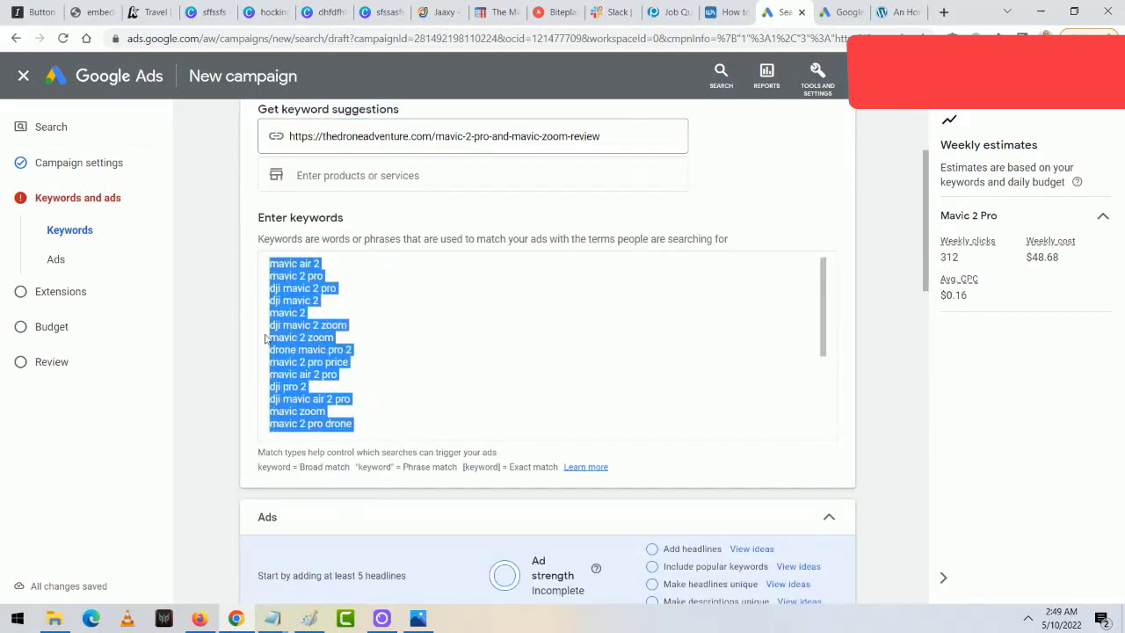
{"action": "key", "text": "BackSpace"}
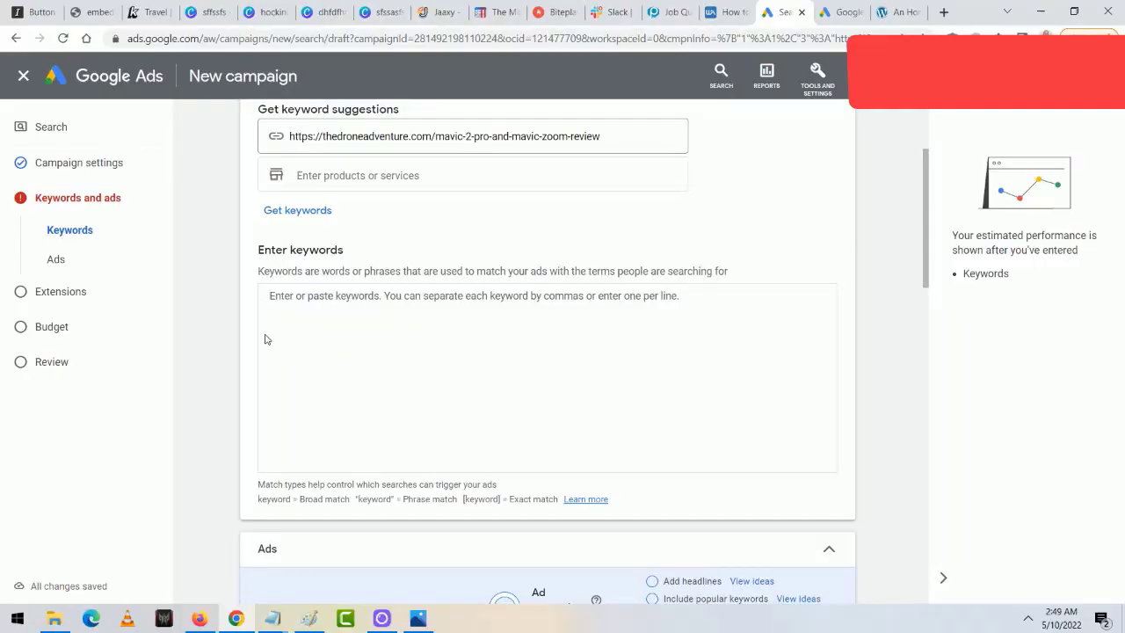
Enter the keywords mavic 2 pro, mavic 2 pro review, mavic 2 pro reviews and mavic 2 pro vs mavic 3, one per line.
{"action": "left_click", "coordinate": [266, 339]}
{"action": "type", "text": "mavic 2 pro"}
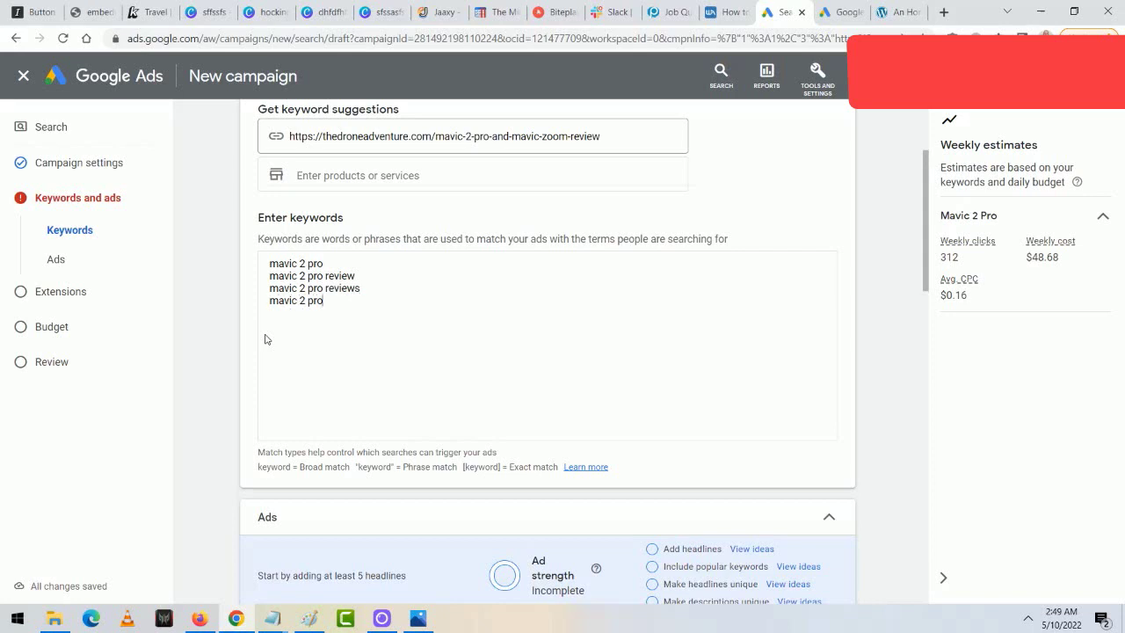
{"action": "type", "text": "vic 3"}
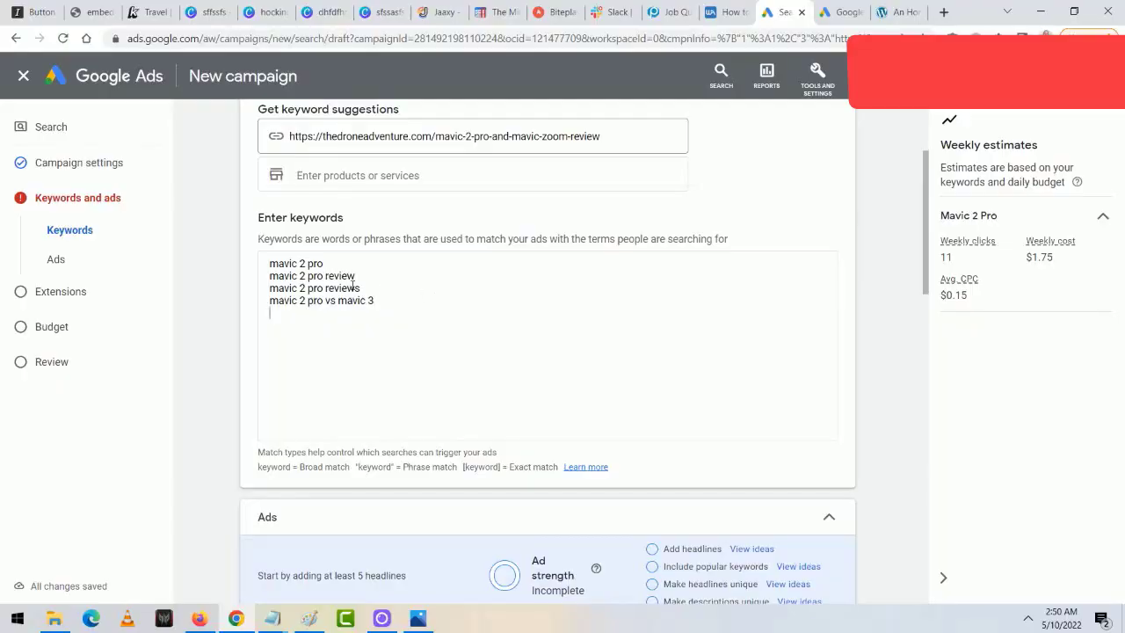
Copy the four keywords and paste a duplicate set below them in the keyword list.
{"action": "left_click_drag", "start_coordinate": [360, 277], "coordinate": [237, 256]}
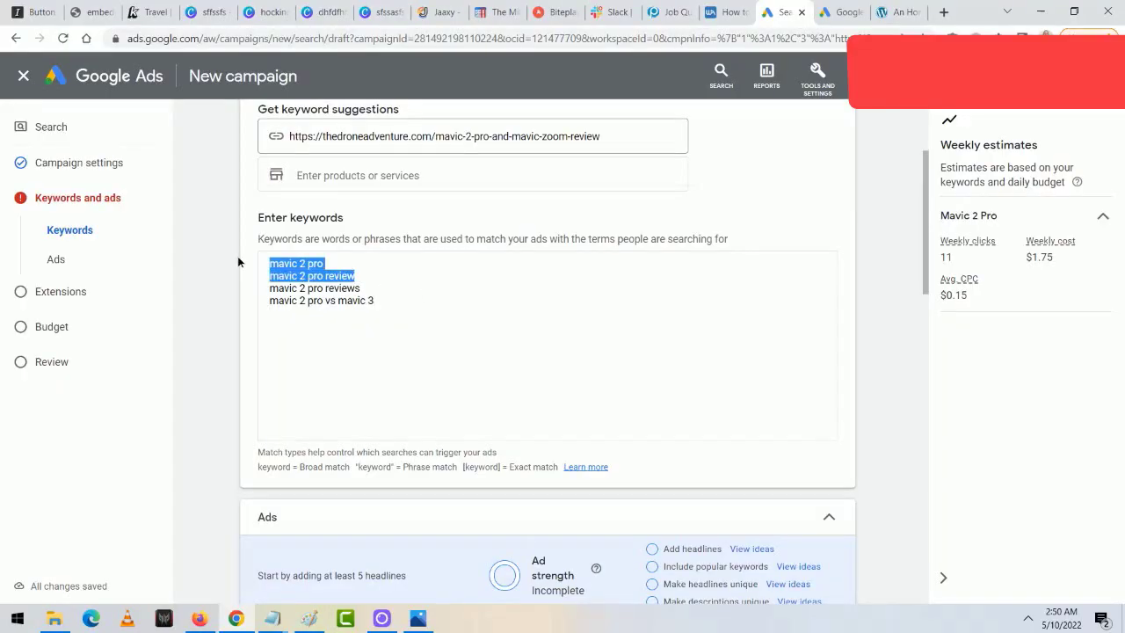
{"action": "left_click", "coordinate": [378, 276]}
{"action": "left_click_drag", "start_coordinate": [387, 305], "coordinate": [258, 278]}
{"action": "right_click", "coordinate": [271, 275]}
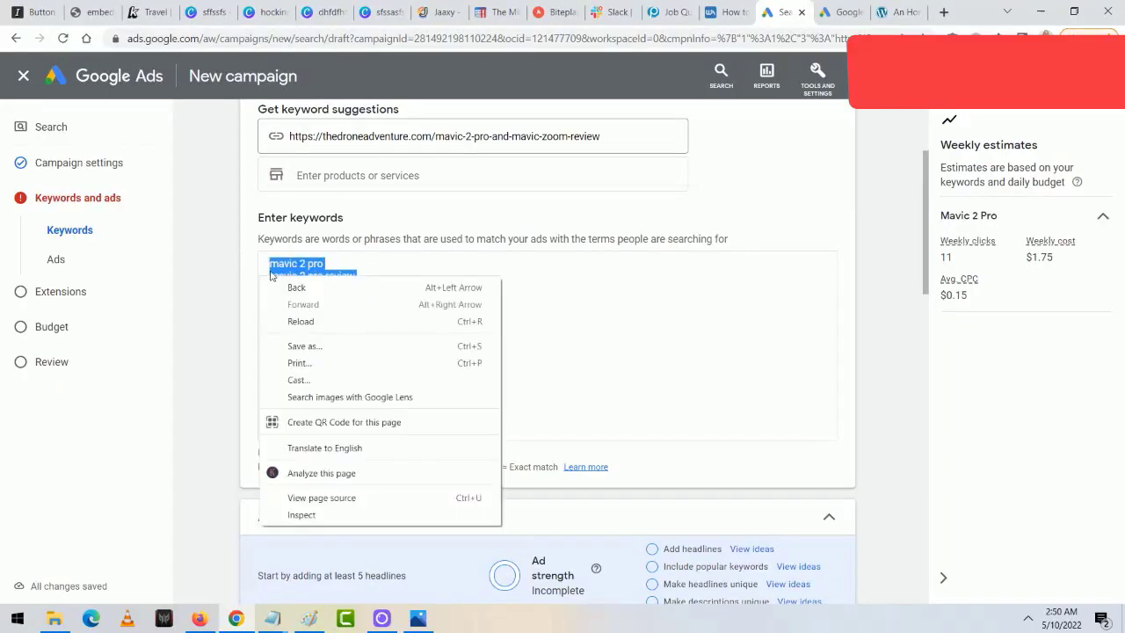
{"action": "key", "text": "Escape"}
{"action": "left_click", "coordinate": [295, 264]}
{"action": "key", "text": "ctrl+a"}
{"action": "key", "text": "ctrl+c"}
{"action": "right_click", "coordinate": [281, 278]}
{"action": "key", "text": "Escape"}
{"action": "left_click", "coordinate": [390, 309]}
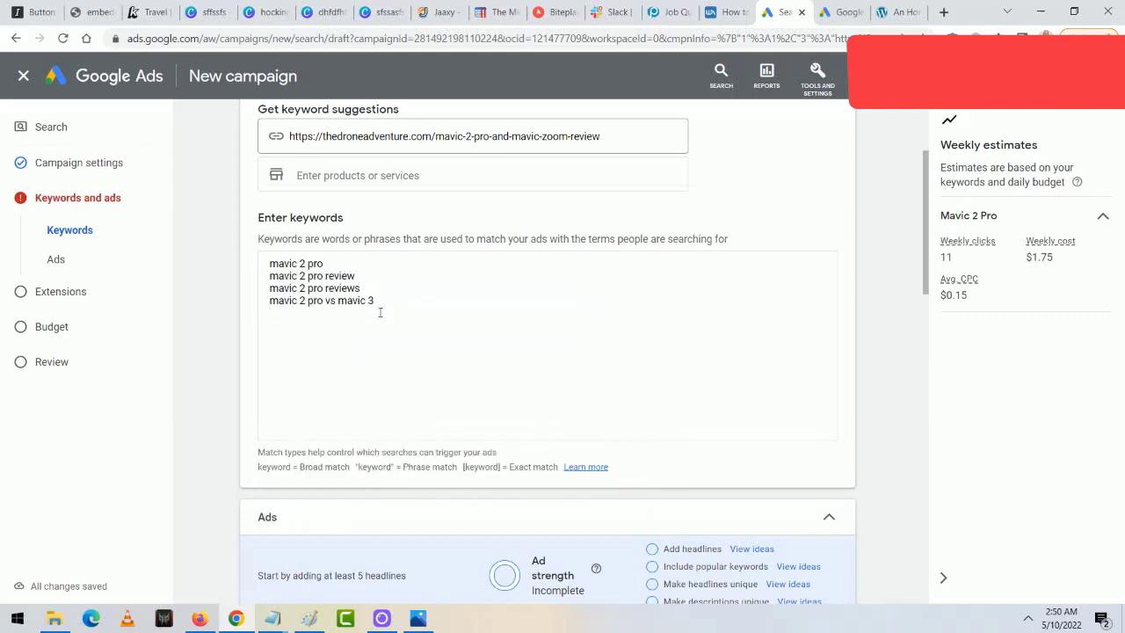
{"action": "key", "text": "ctrl+v"}
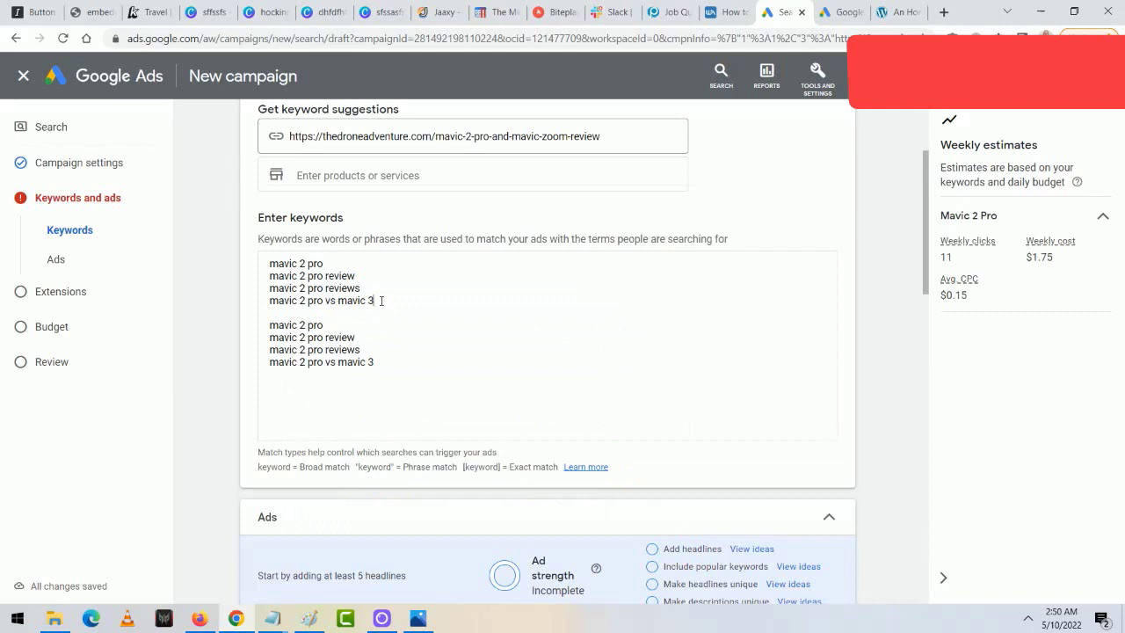
Enclose each of the first four keywords in quotation marks to make them phrase match.
{"action": "type", "text": "\""}
{"action": "key", "text": "Up"}
{"action": "type", "text": "\""}
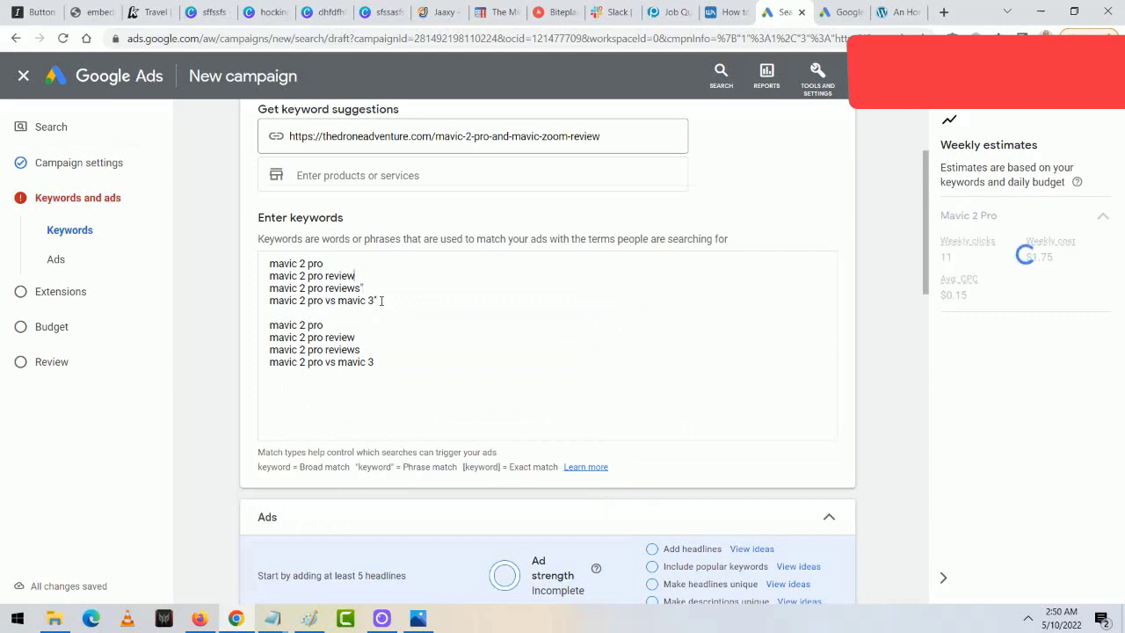
{"action": "key", "text": "Up"}
{"action": "type", "text": "\""}
{"action": "key", "text": "Up"}
{"action": "type", "text": "\""}
{"action": "key", "text": "Down"}
{"action": "key", "text": "Home"}
{"action": "type", "text": "\""}
{"action": "key", "text": "Down"}
{"action": "key", "text": "Home"}
{"action": "type", "text": "\""}
{"action": "key", "text": "Down"}
{"action": "key", "text": "Home"}
{"action": "type", "text": "\""}
Enclose each of the four duplicate keywords in square brackets for exact match and remove the blank line between the two sets.
{"action": "left_click", "coordinate": [362, 328]}
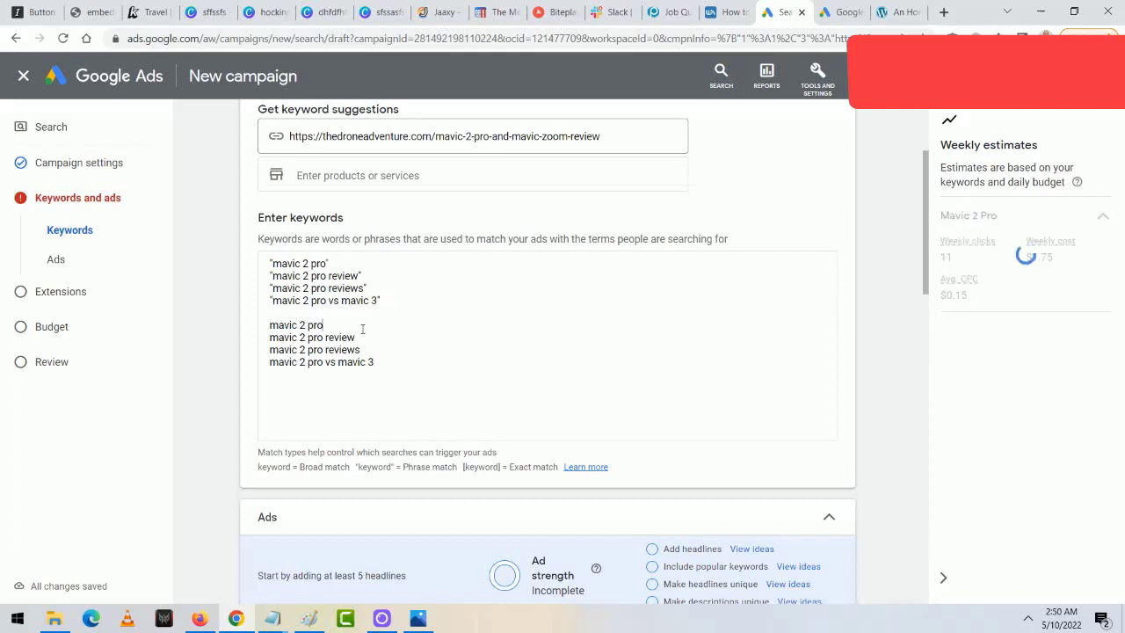
{"action": "type", "text": "]"}
{"action": "left_click", "coordinate": [389, 339]}
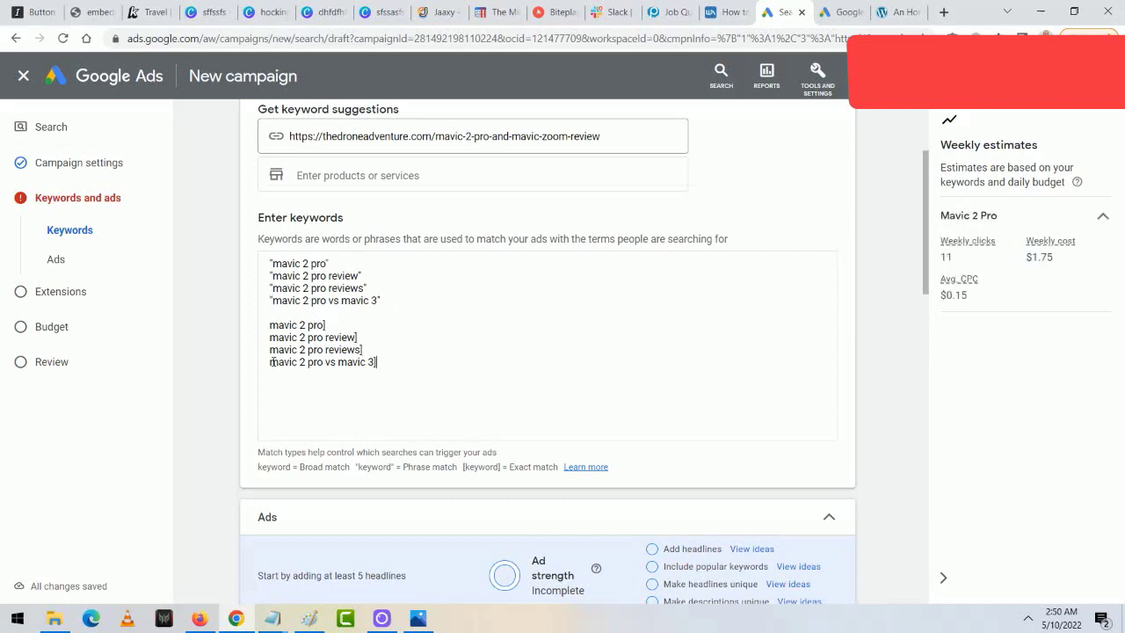
{"action": "left_click", "coordinate": [269, 362]}
{"action": "type", "text": "["}
{"action": "key", "text": "Up"}
{"action": "key", "text": "Home"}
{"action": "type", "text": "["}
{"action": "key", "text": "Up"}
{"action": "key", "text": "Home"}
{"action": "type", "text": "["}
{"action": "key", "text": "Up"}
{"action": "key", "text": "Home"}
{"action": "type", "text": "["}
{"action": "key", "text": "BackSpace"}
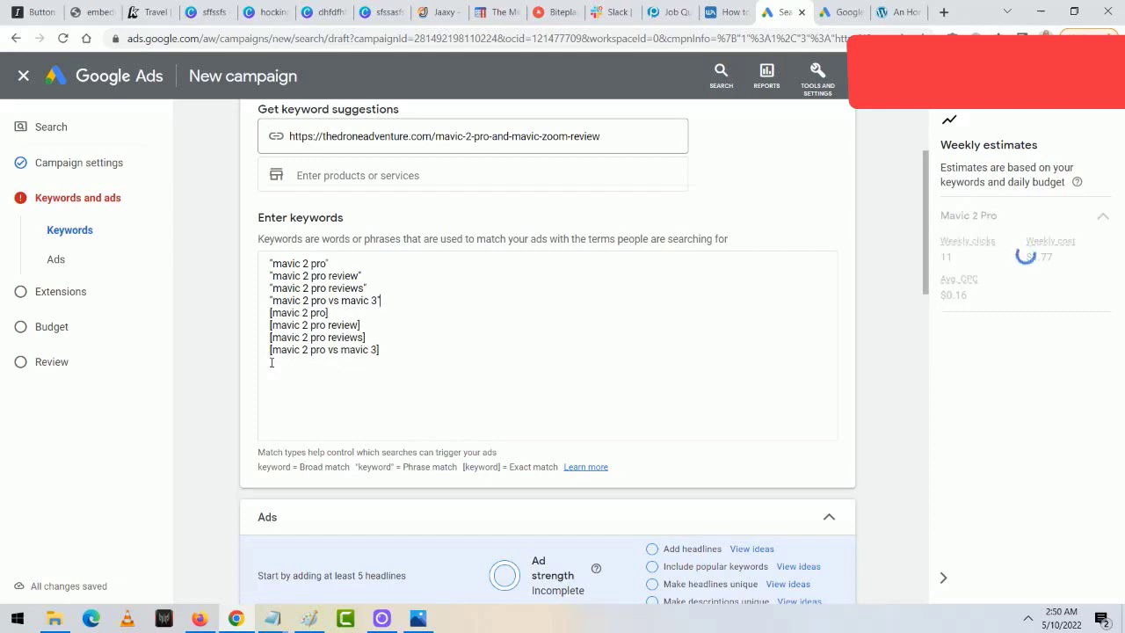
{"action": "left_click_drag", "start_coordinate": [407, 344], "coordinate": [269, 262]}
{"action": "left_click", "coordinate": [380, 364]}
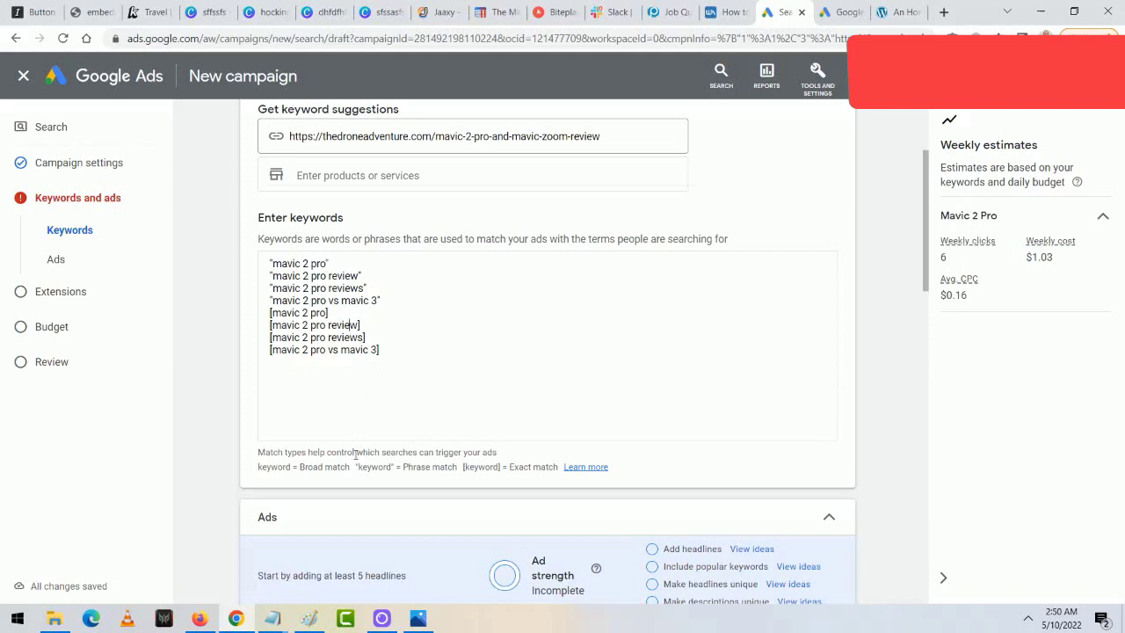
Remove the quotation marks around the first mavic 2 pro keyword and enter them again.
{"action": "left_click_drag", "start_coordinate": [301, 466], "coordinate": [545, 467]}
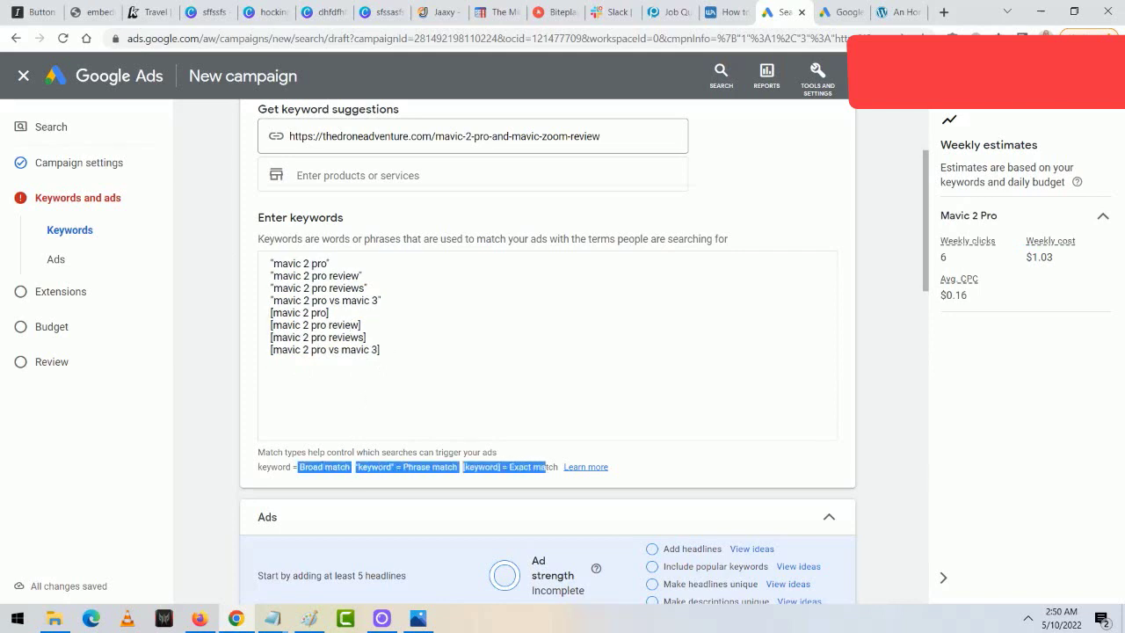
{"action": "left_click", "coordinate": [545, 467]}
{"action": "left_click", "coordinate": [329, 264]}
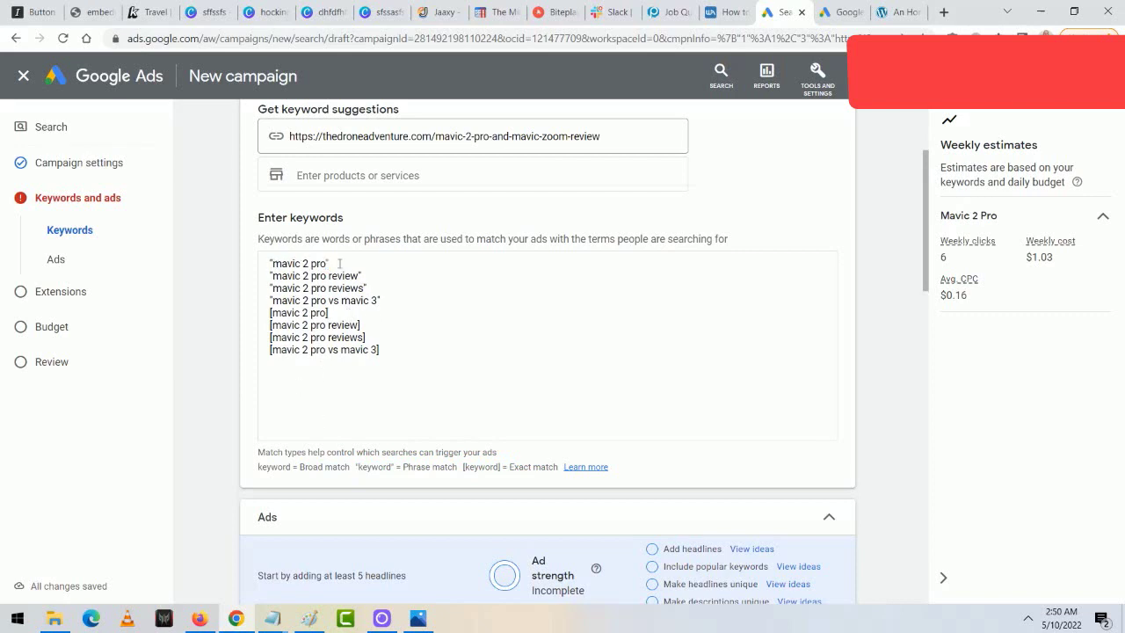
{"action": "key", "text": "BackSpace"}
{"action": "double_click", "coordinate": [298, 264]}
{"action": "left_click", "coordinate": [305, 268]}
{"action": "type", "text": "\""}
{"action": "key", "text": "Home"}
{"action": "type", "text": "\""}
Examine the phrase-match and exact-match entries in the keyword list together with the weekly estimates.
{"action": "mouse_move", "coordinate": [327, 263]}
{"action": "left_mouse_down"}
{"action": "mouse_move", "coordinate": [273, 264]}
{"action": "mouse_move", "coordinate": [317, 264]}
{"action": "left_mouse_up"}
{"action": "left_click", "coordinate": [318, 265]}
{"action": "mouse_move", "coordinate": [272, 313]}
{"action": "left_mouse_down"}
{"action": "mouse_move", "coordinate": [327, 313]}
{"action": "mouse_move", "coordinate": [271, 325]}
{"action": "left_mouse_up"}
{"action": "left_click", "coordinate": [358, 337]}
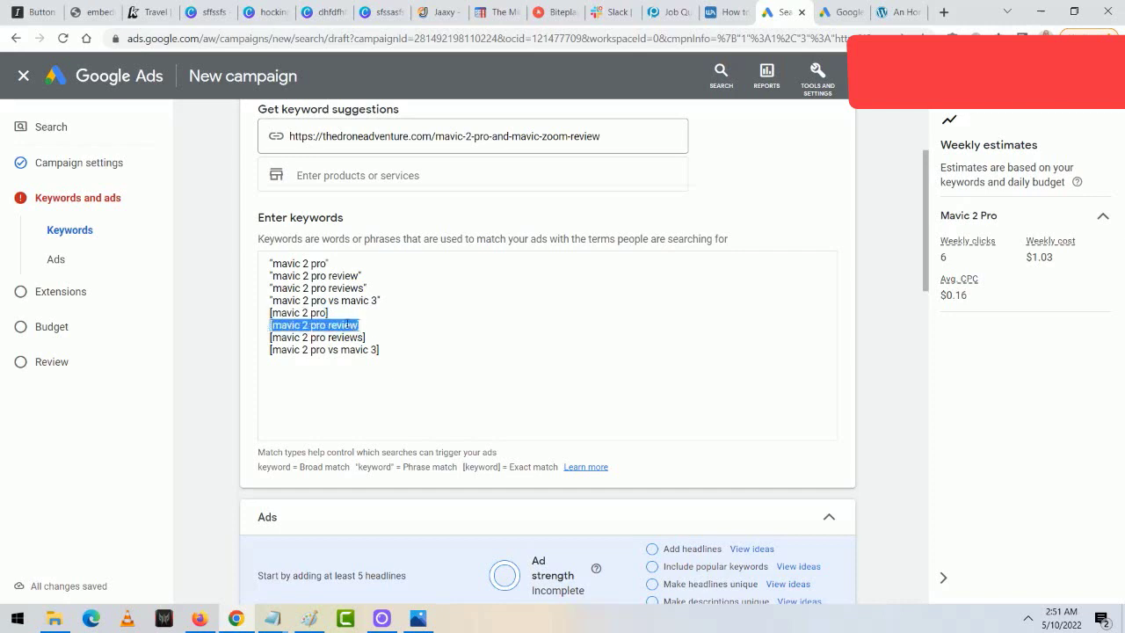
{"action": "left_click_drag", "start_coordinate": [370, 349], "coordinate": [246, 267]}
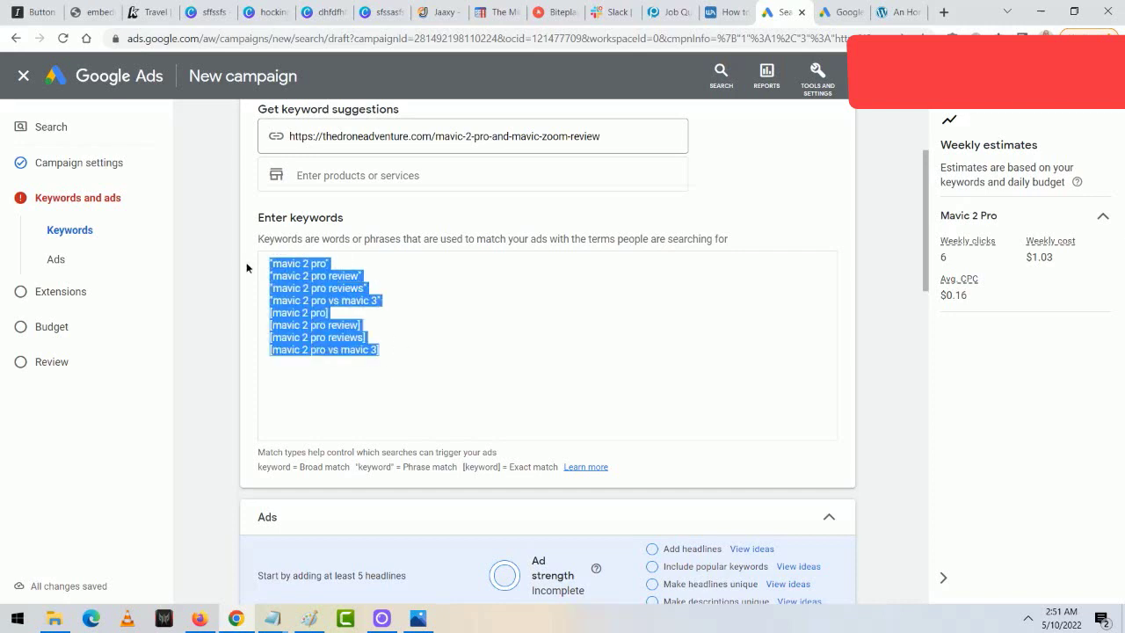
{"action": "left_click", "coordinate": [334, 299]}
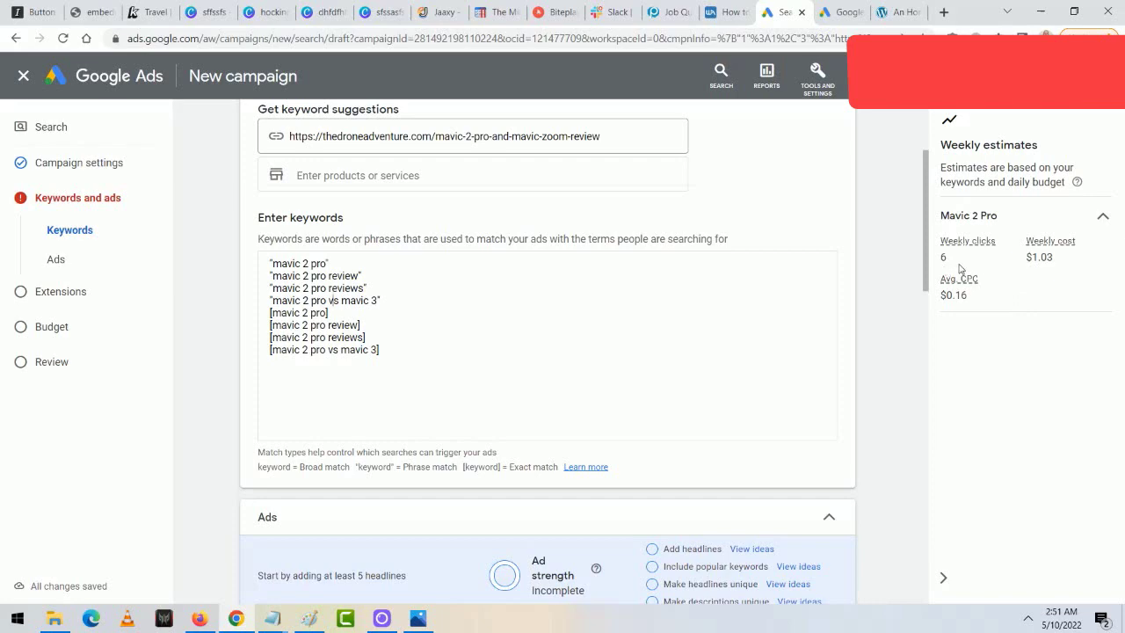
{"action": "left_click_drag", "start_coordinate": [467, 361], "coordinate": [224, 261]}
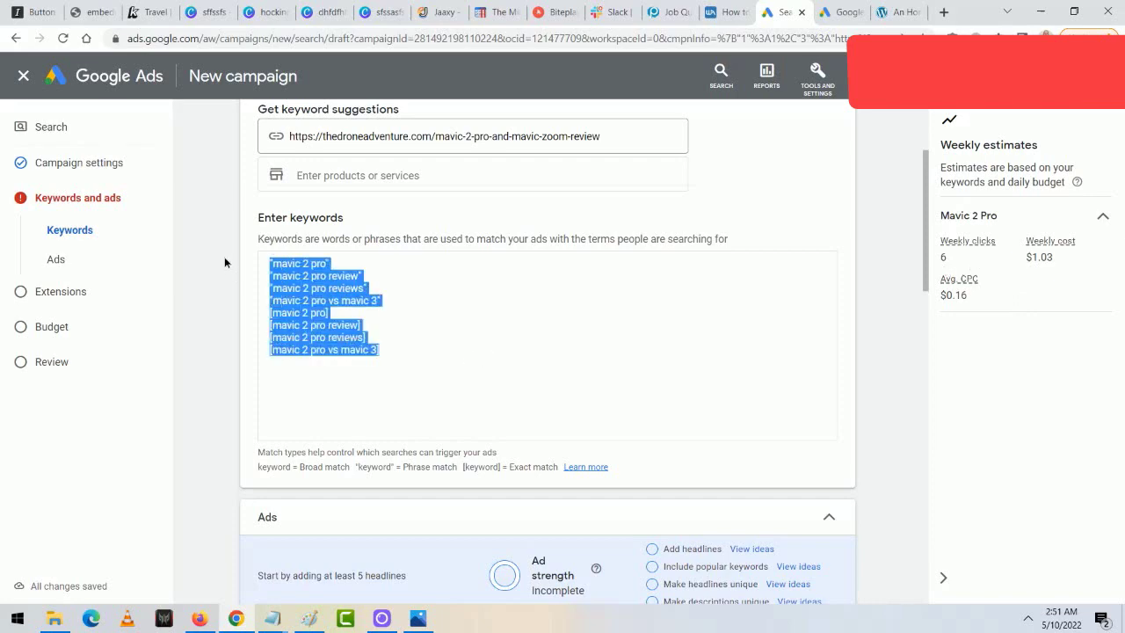
{"action": "left_click", "coordinate": [423, 387]}
Set the ad's display path to mavic2 in the first part and pro in the second.
{"action": "scroll", "coordinate": [203, 433], "scroll_direction": "down", "scroll_amount": 4}
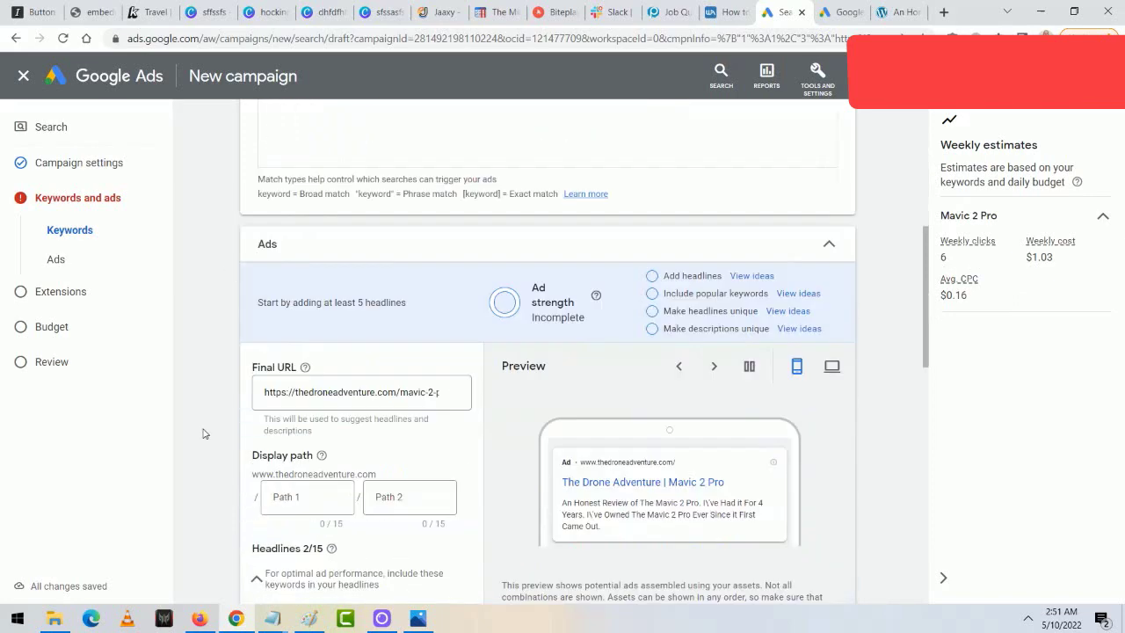
{"action": "left_click", "coordinate": [353, 299]}
{"action": "key", "text": "End"}
{"action": "left_click", "coordinate": [313, 417]}
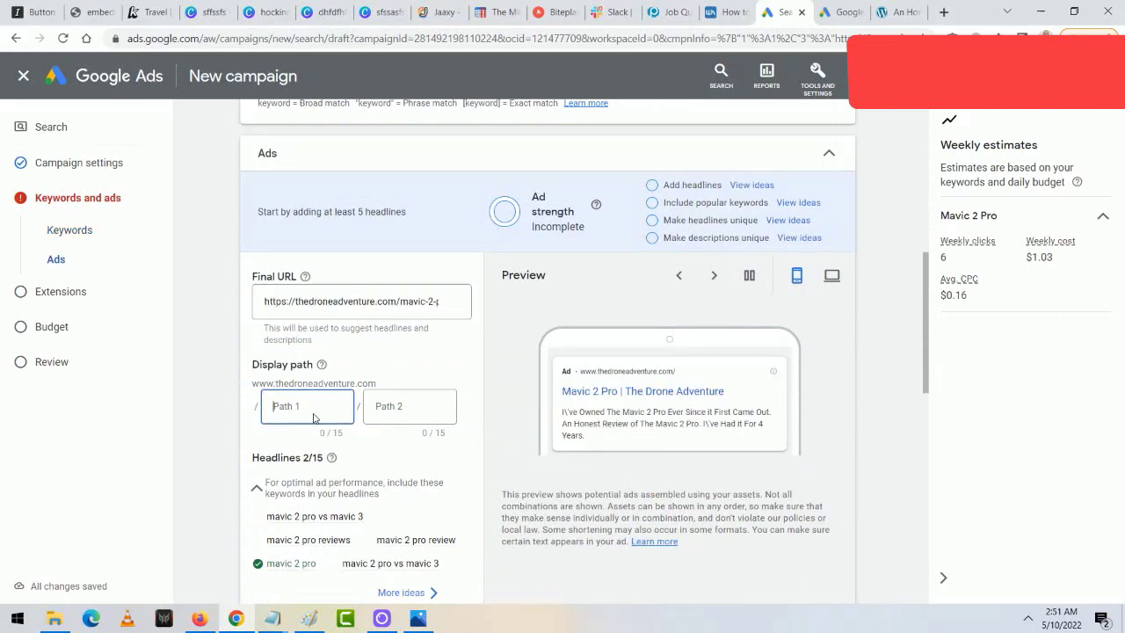
{"action": "type", "text": "mavic2"}
{"action": "left_click", "coordinate": [401, 418]}
{"action": "type", "text": "pro"}
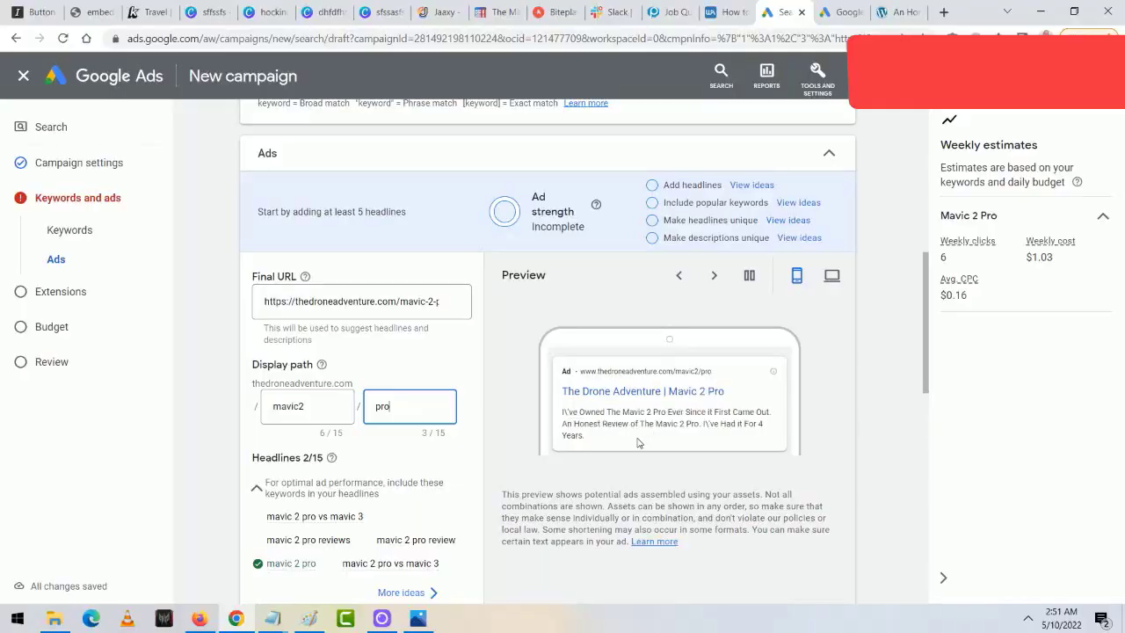
Add blank headline and description fields to the ad up to the maximum of 15 headlines and four descriptions.
{"action": "scroll", "coordinate": [507, 422], "scroll_direction": "down", "scroll_amount": 4}
{"action": "scroll", "coordinate": [323, 378], "scroll_direction": "up", "scroll_amount": 1}
{"action": "scroll", "coordinate": [325, 363], "scroll_direction": "down", "scroll_amount": 4}
{"action": "scroll", "coordinate": [262, 486], "scroll_direction": "up", "scroll_amount": 1}
{"action": "left_click", "coordinate": [261, 486]}
{"action": "scroll", "coordinate": [261, 487], "scroll_direction": "down", "scroll_amount": 1}
{"action": "scroll", "coordinate": [255, 464], "scroll_direction": "up", "scroll_amount": 1}
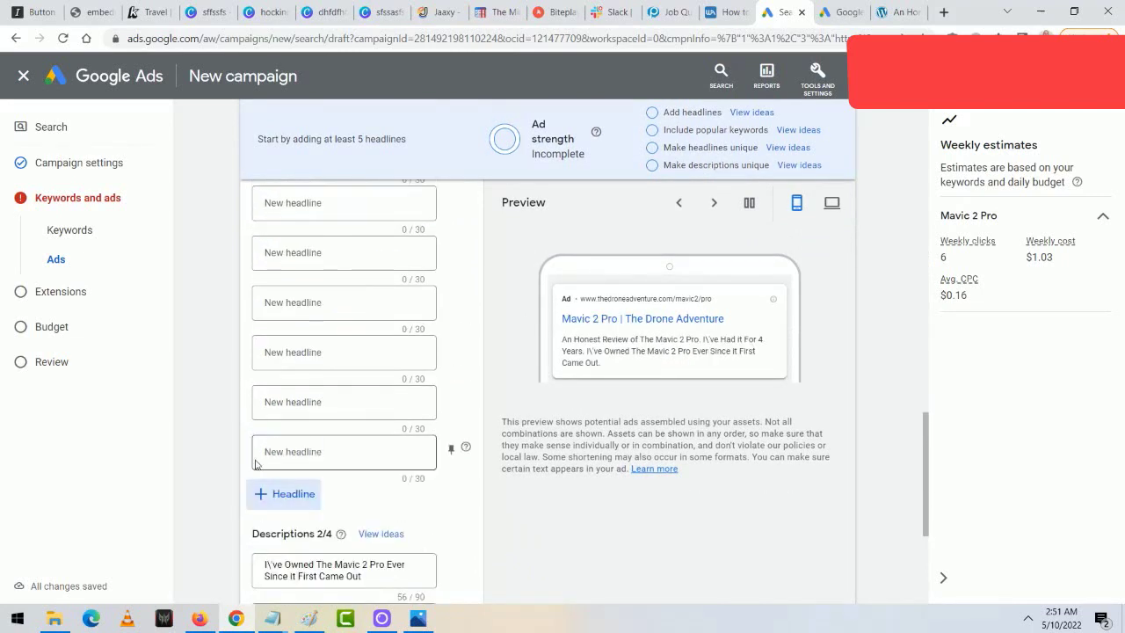
{"action": "scroll", "coordinate": [255, 464], "scroll_direction": "up", "scroll_amount": 1}
{"action": "scroll", "coordinate": [264, 448], "scroll_direction": "down", "scroll_amount": 2}
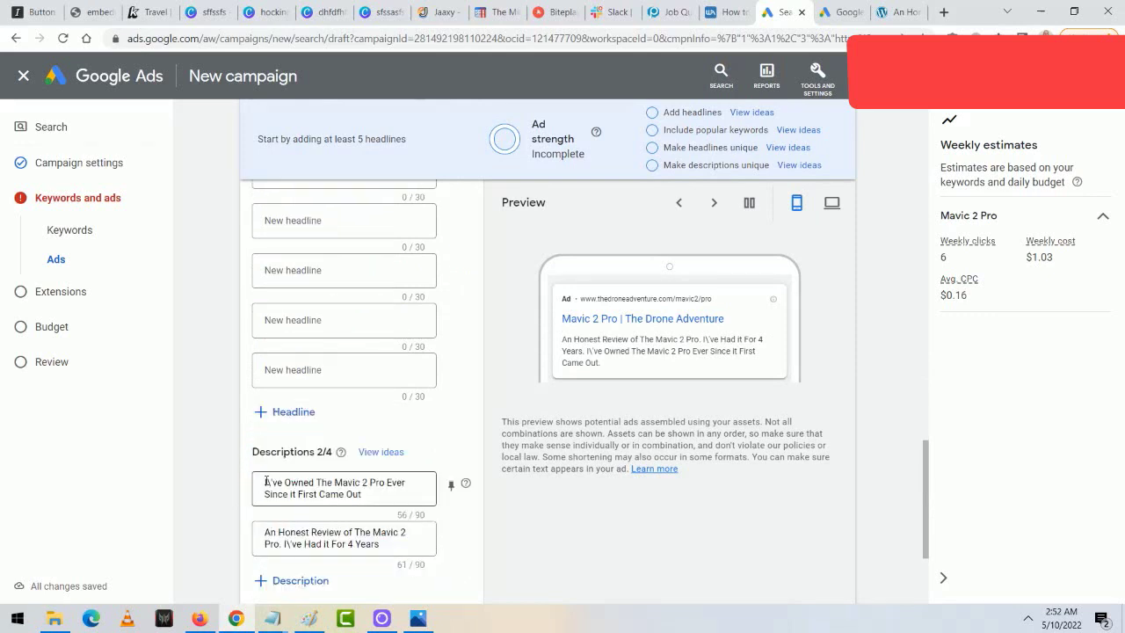
{"action": "left_click", "coordinate": [268, 413]}
{"action": "scroll", "coordinate": [246, 466], "scroll_direction": "down", "scroll_amount": 2}
{"action": "left_click", "coordinate": [281, 508]}
{"action": "left_click", "coordinate": [290, 557]}
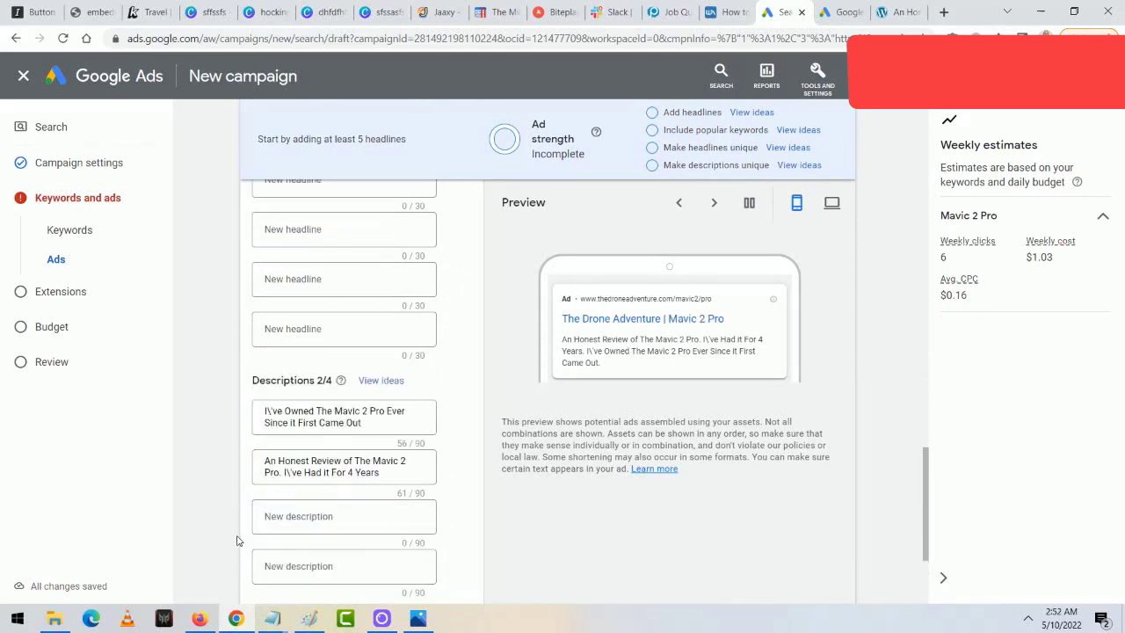
Clear the two prefilled descriptions and the two prefilled headlines from the ad.
{"action": "left_click_drag", "start_coordinate": [365, 486], "coordinate": [237, 457]}
{"action": "key", "text": "BackSpace"}
{"action": "left_click_drag", "start_coordinate": [359, 425], "coordinate": [227, 408]}
{"action": "scroll", "coordinate": [242, 452], "scroll_direction": "up", "scroll_amount": 8}
{"action": "left_click", "coordinate": [260, 415]}
{"action": "left_click_drag", "start_coordinate": [321, 418], "coordinate": [250, 420]}
{"action": "key", "text": "BackSpace"}
{"action": "left_click_drag", "start_coordinate": [365, 362], "coordinate": [254, 366]}
{"action": "key", "text": "BackSpace"}
{"action": "left_click", "coordinate": [214, 433]}
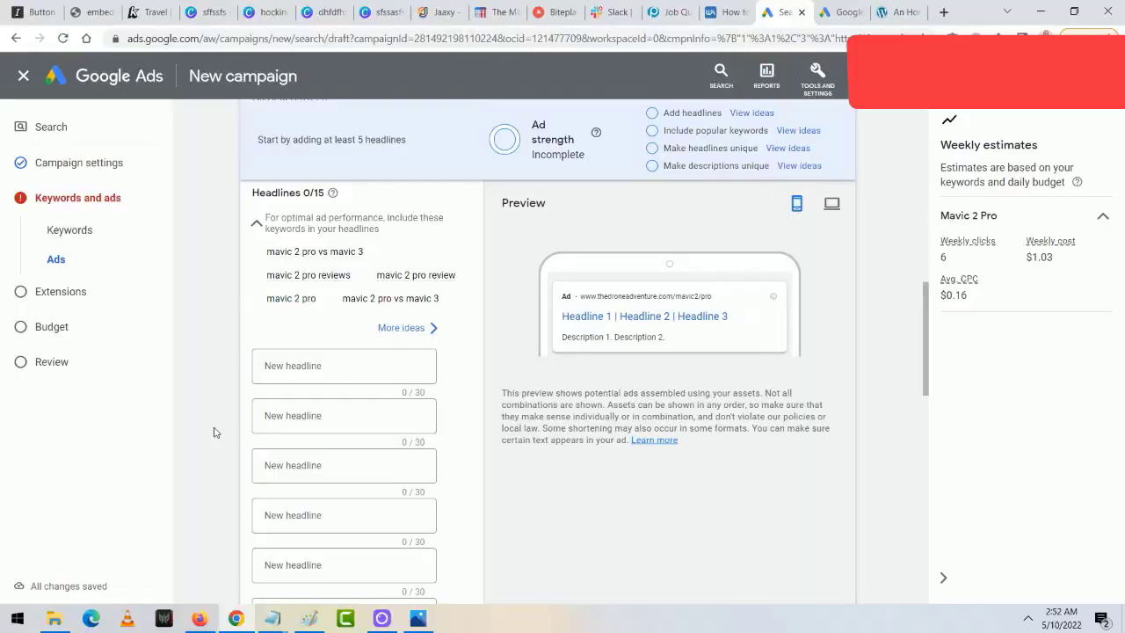
Enter "Mavic 2 Pro Review" as the first headline and pin it to headline position 1.
{"action": "scroll", "coordinate": [329, 371], "scroll_direction": "down", "scroll_amount": 1}
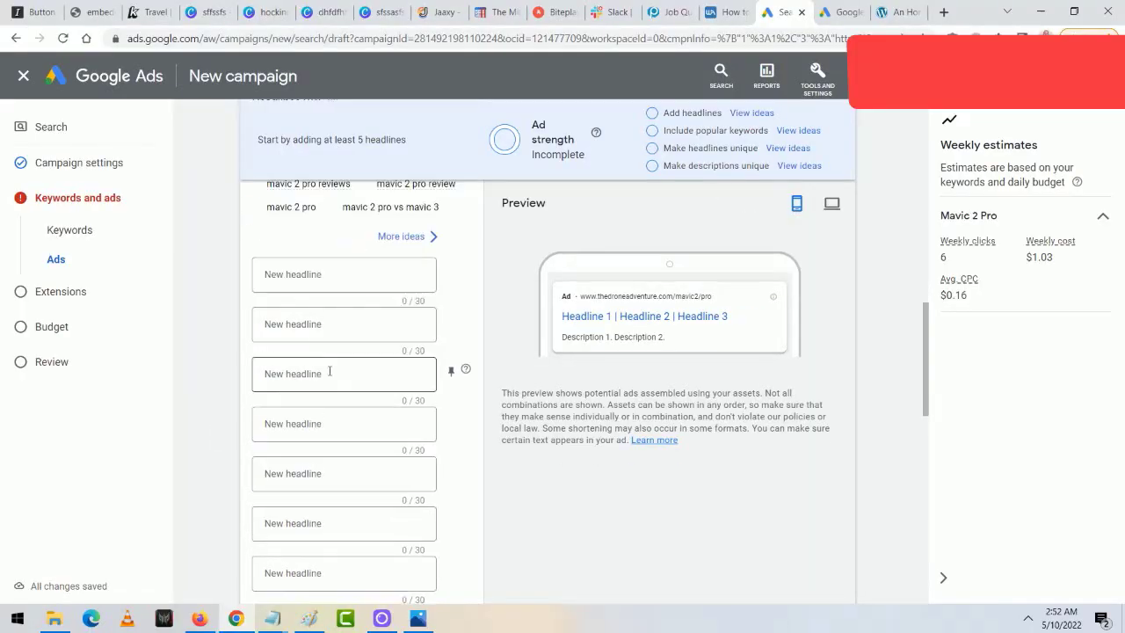
{"action": "left_click", "coordinate": [303, 273]}
{"action": "type", "text": "Mv"}
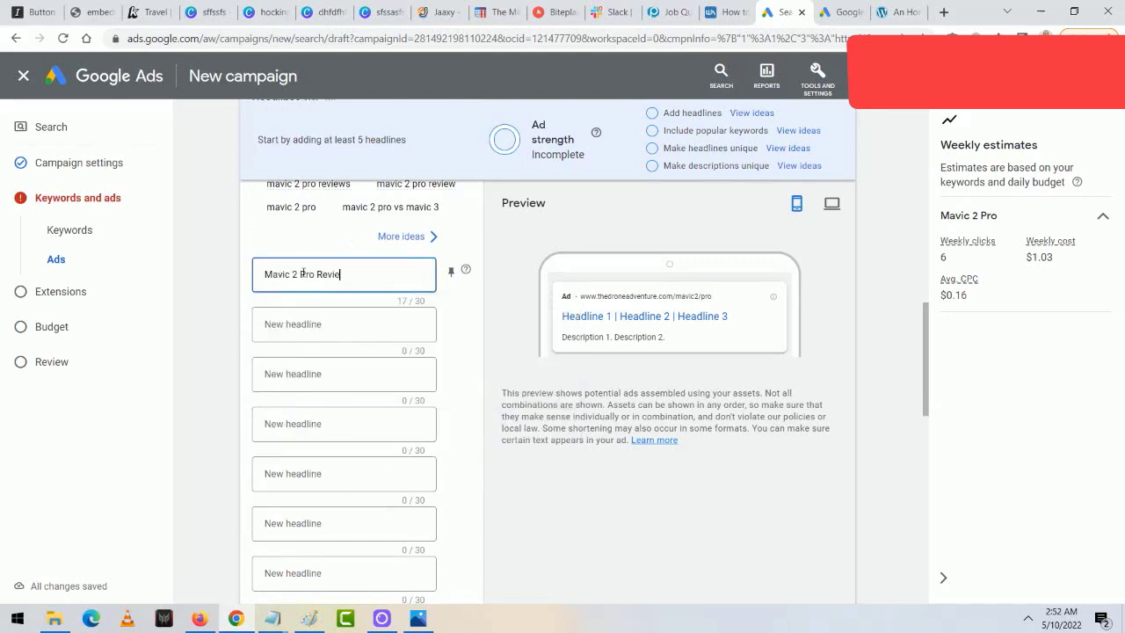
{"action": "scroll", "coordinate": [263, 351], "scroll_direction": "up", "scroll_amount": 1}
{"action": "left_click_drag", "start_coordinate": [348, 371], "coordinate": [234, 374]}
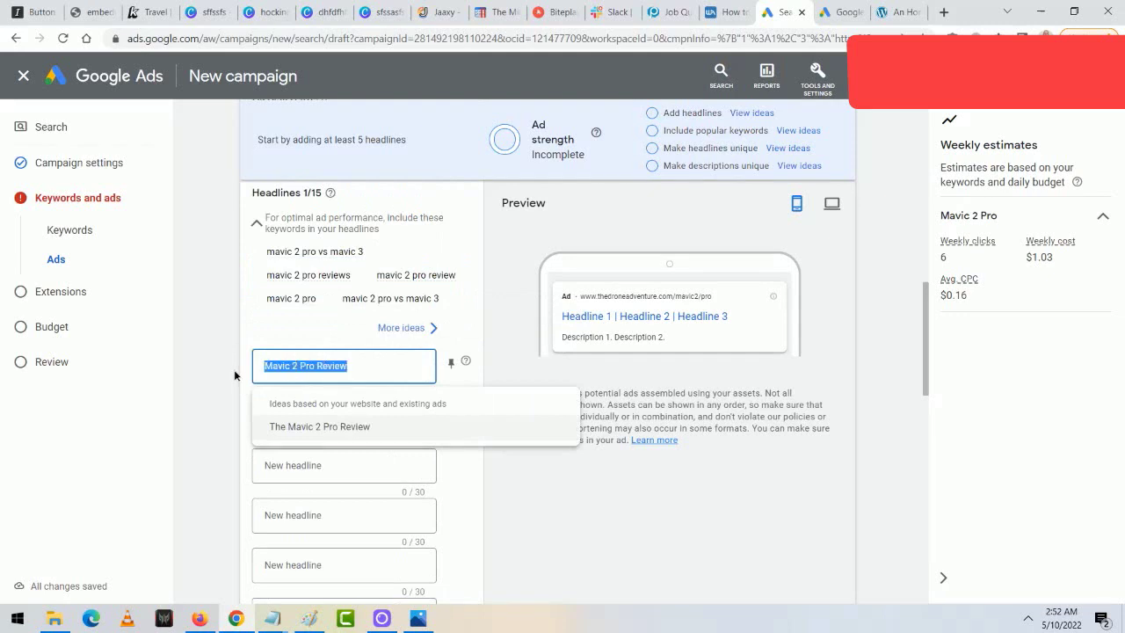
{"action": "left_click", "coordinate": [322, 369]}
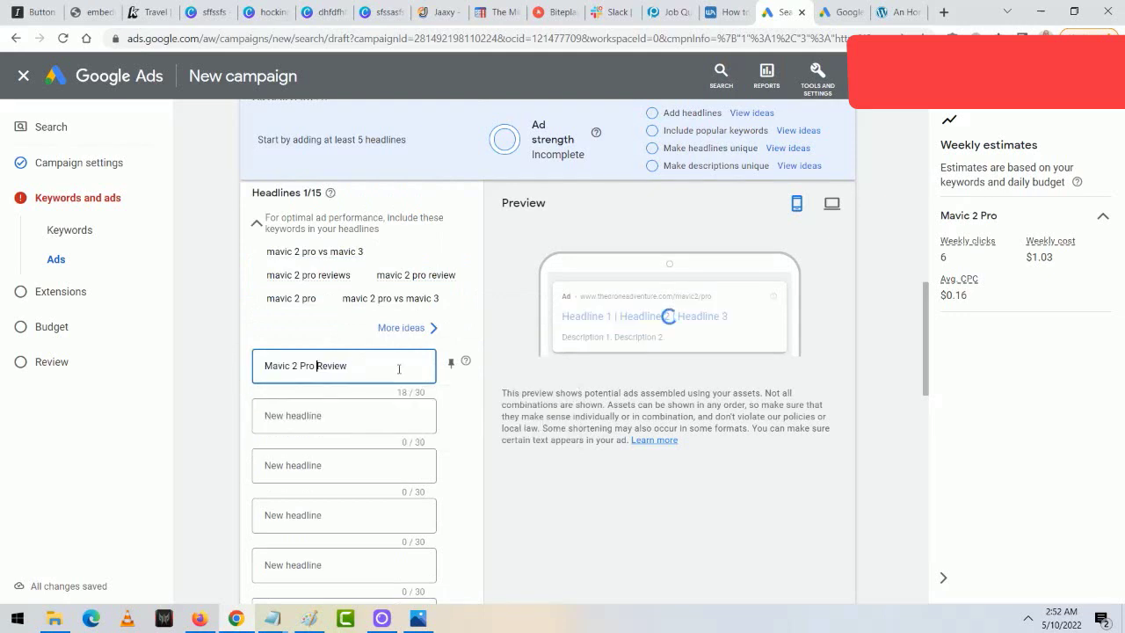
{"action": "left_click", "coordinate": [451, 364]}
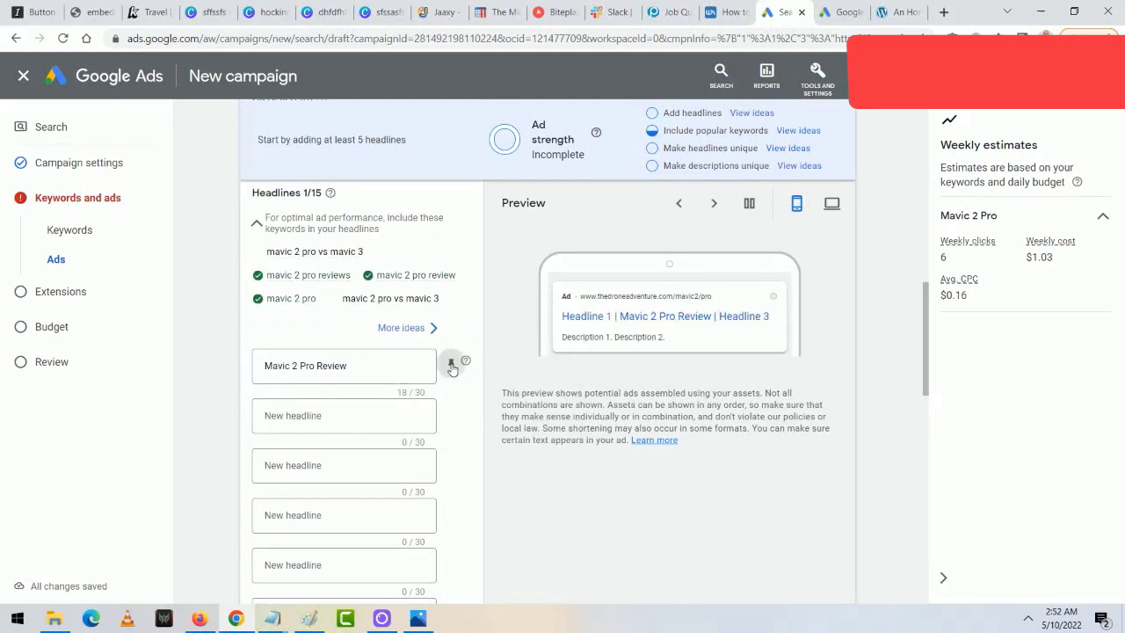
{"action": "left_click", "coordinate": [575, 208]}
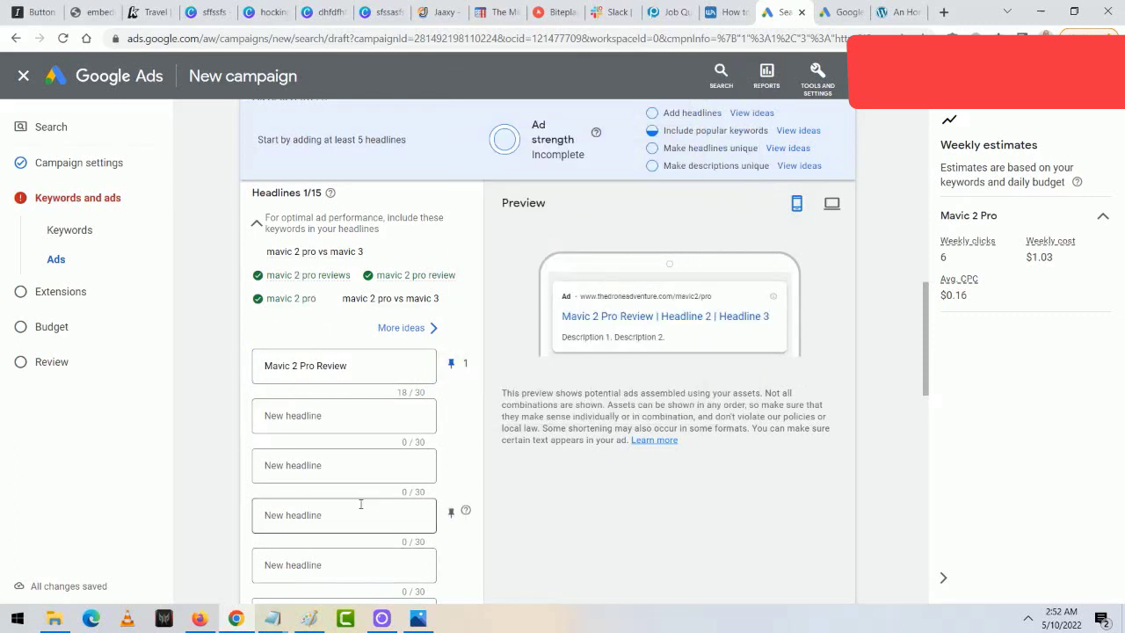
Enter "My Review of The Mavic 2 Pro" as the first description and pin it to description position 1.
{"action": "scroll", "coordinate": [297, 419], "scroll_direction": "up", "scroll_amount": 1}
{"action": "mouse_move", "coordinate": [310, 351]}
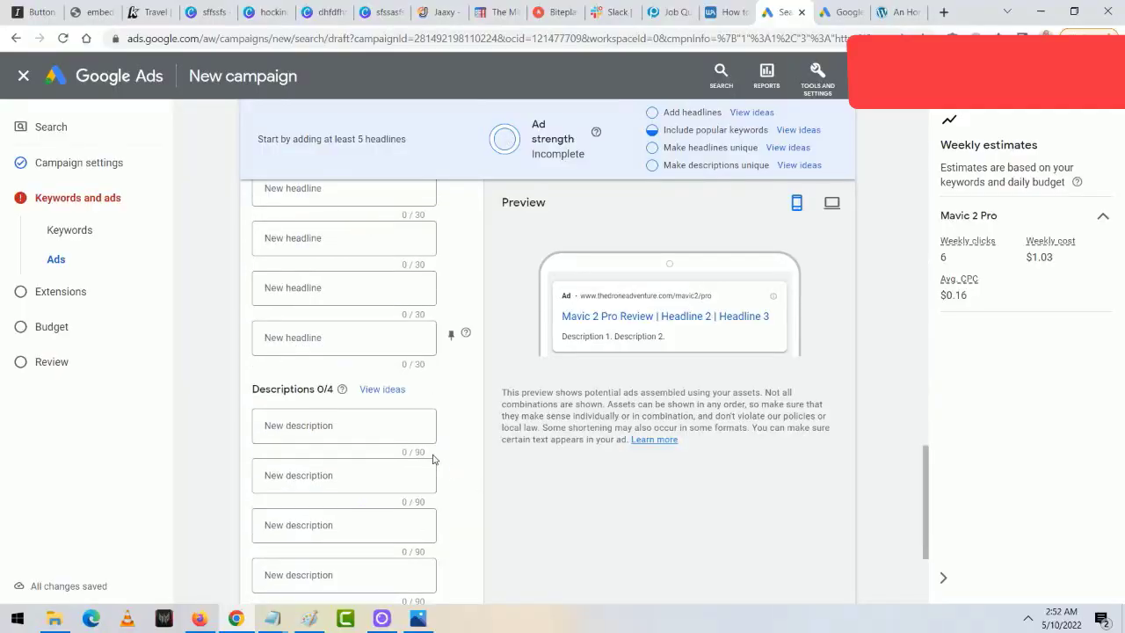
{"action": "scroll", "coordinate": [344, 366], "scroll_direction": "down", "scroll_amount": 1}
{"action": "left_click", "coordinate": [338, 334]}
{"action": "type", "text": "My Review of The Mavic 2 Pro"}
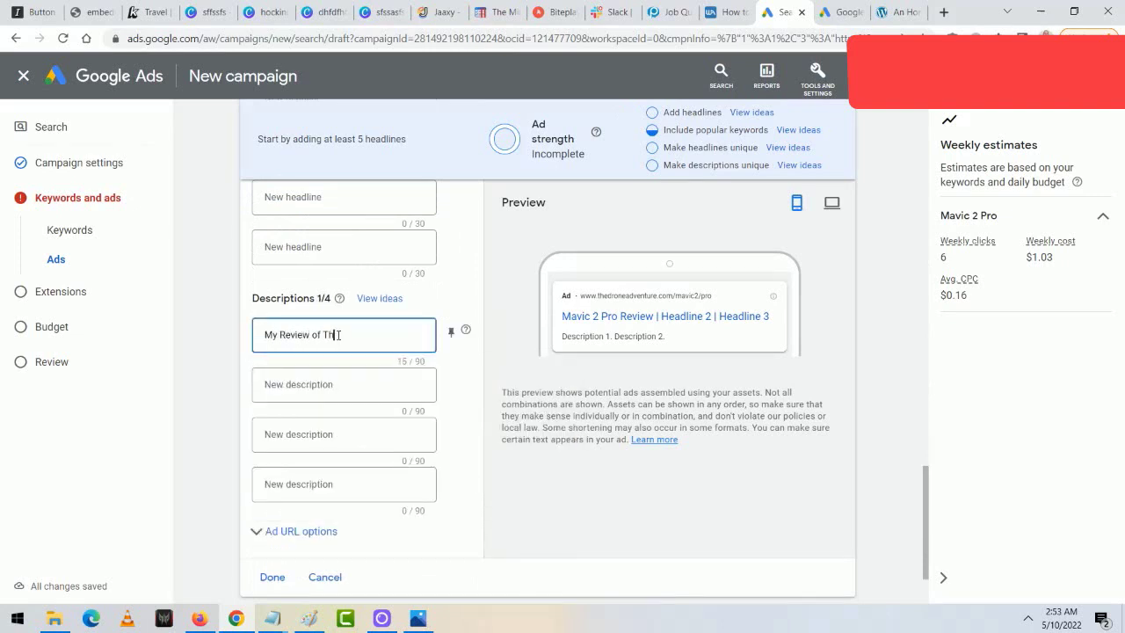
{"action": "left_click", "coordinate": [446, 339]}
{"action": "left_click", "coordinate": [522, 205]}
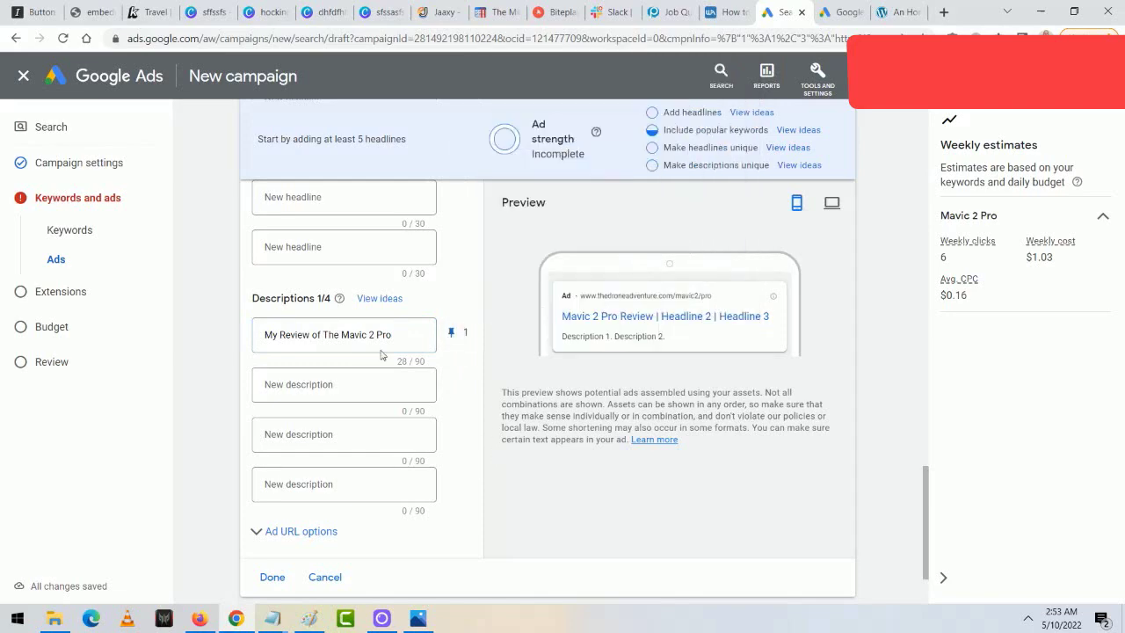
Examine all the ad's headlines and descriptions and compare them with the combinations in the ad preview.
{"action": "scroll", "coordinate": [366, 472], "scroll_direction": "up", "scroll_amount": 5}
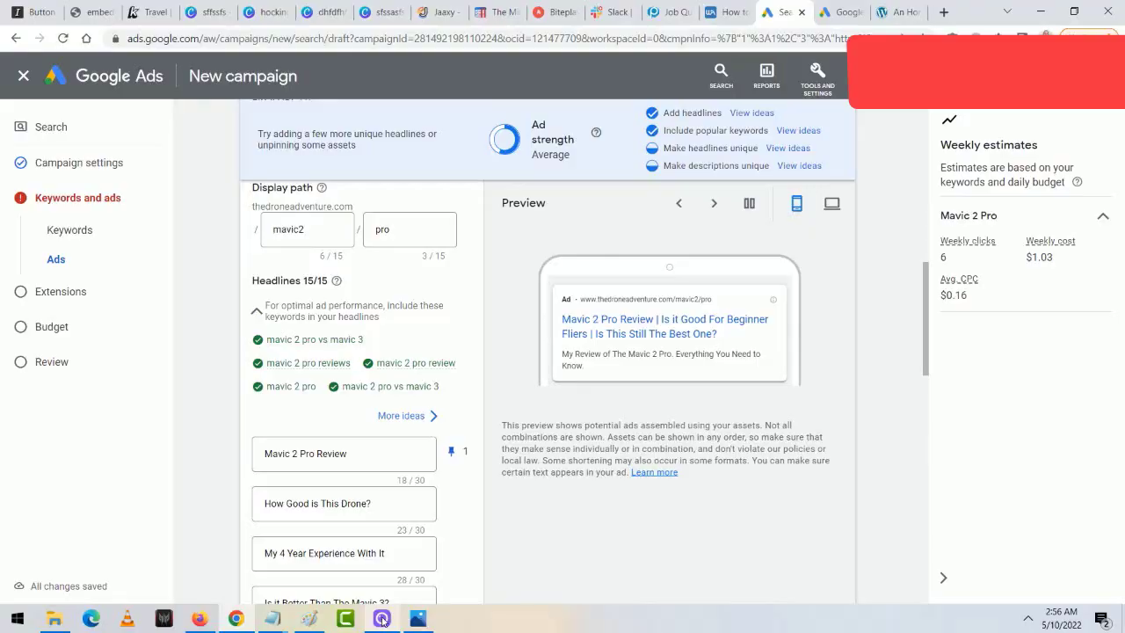
{"action": "scroll", "coordinate": [290, 466], "scroll_direction": "down", "scroll_amount": 6}
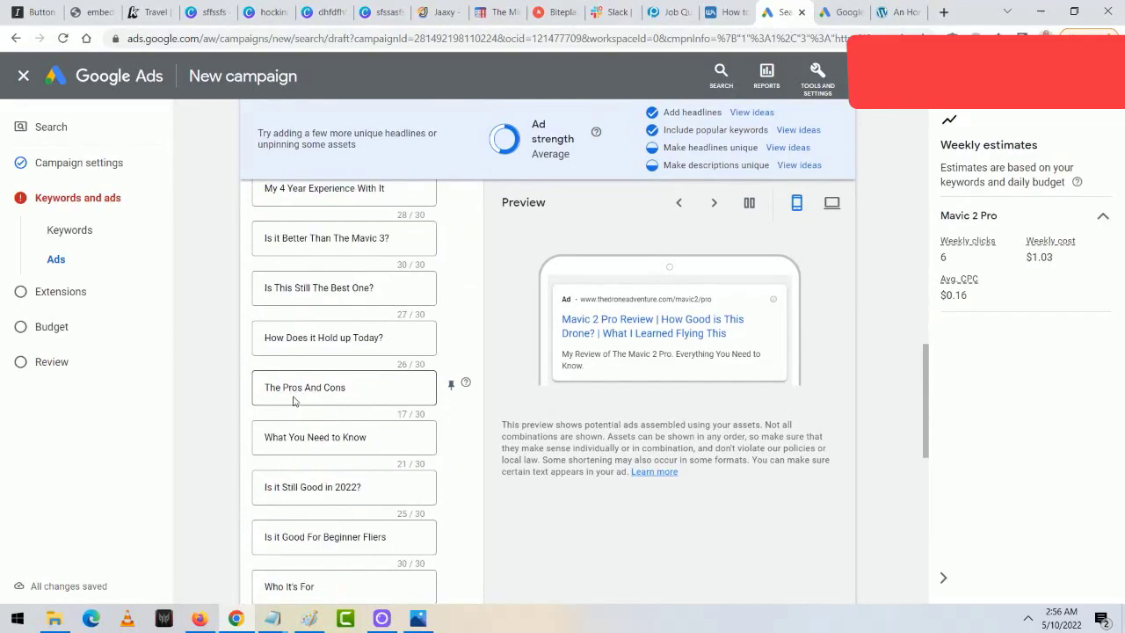
{"action": "scroll", "coordinate": [315, 459], "scroll_direction": "down", "scroll_amount": 4}
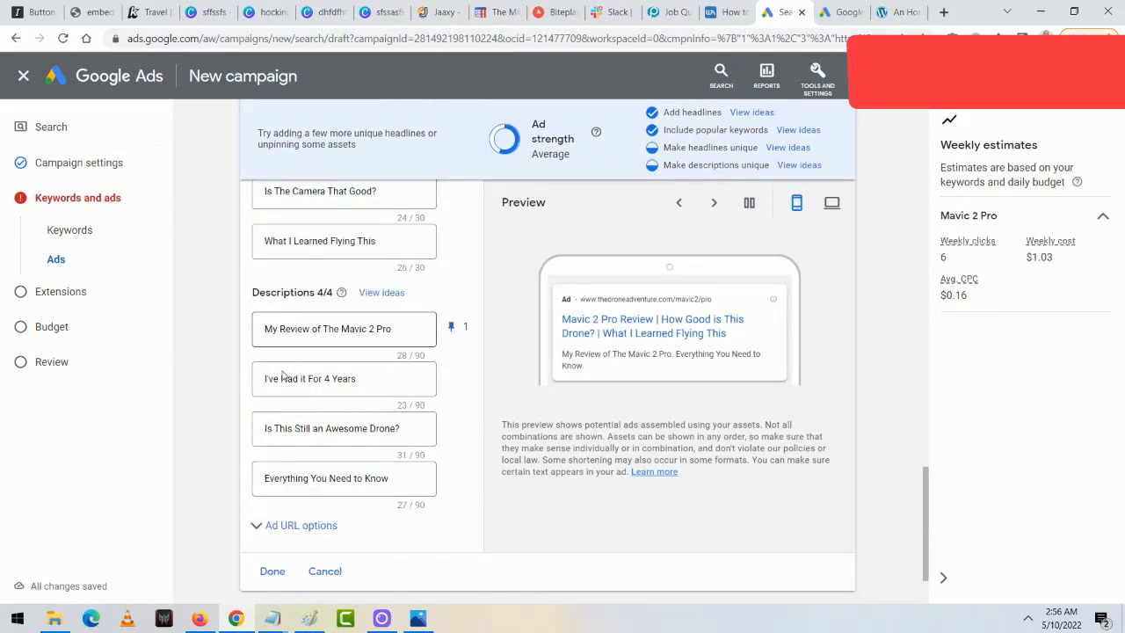
{"action": "scroll", "coordinate": [307, 479], "scroll_direction": "up", "scroll_amount": 10}
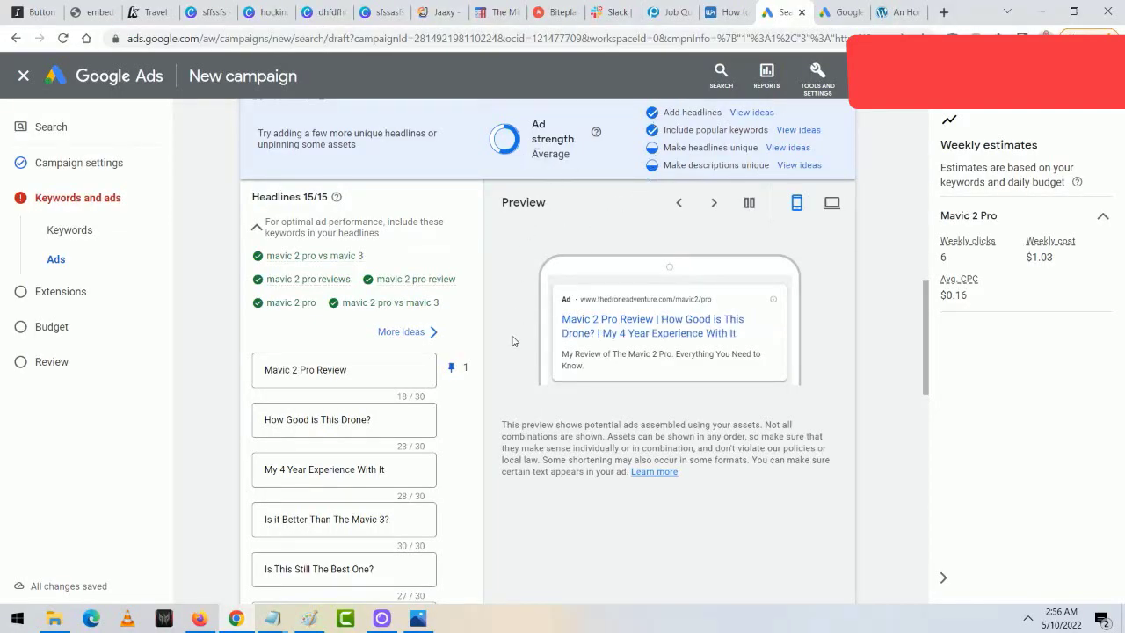
{"action": "scroll", "coordinate": [512, 356], "scroll_direction": "down", "scroll_amount": 1}
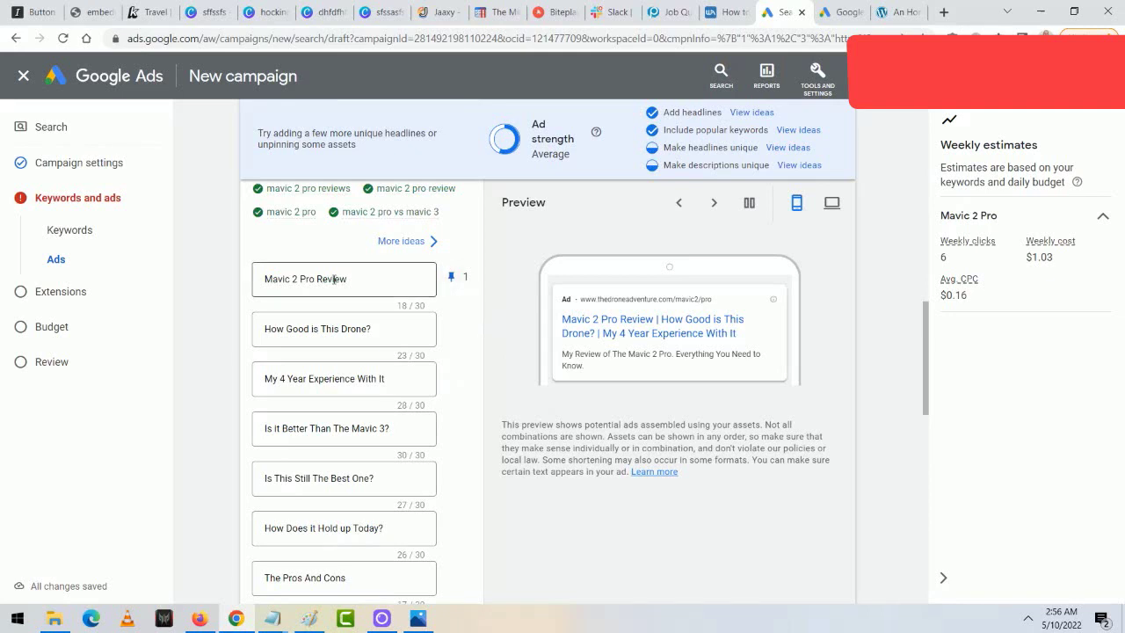
{"action": "left_click_drag", "start_coordinate": [347, 281], "coordinate": [265, 293]}
{"action": "left_click", "coordinate": [500, 340]}
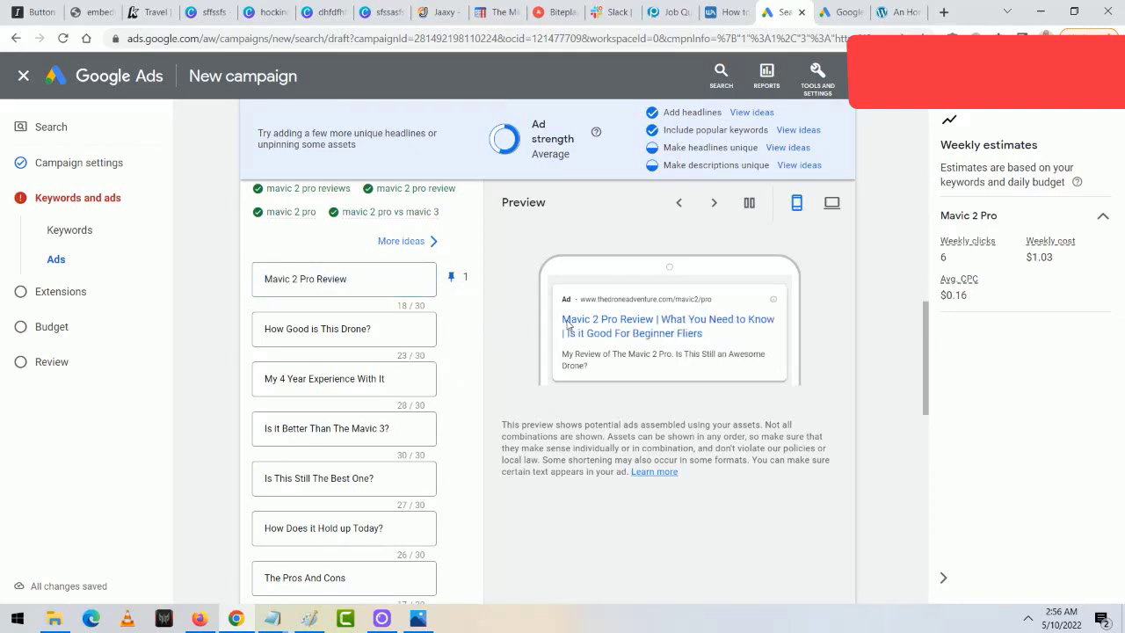
{"action": "scroll", "coordinate": [336, 479], "scroll_direction": "down", "scroll_amount": 5}
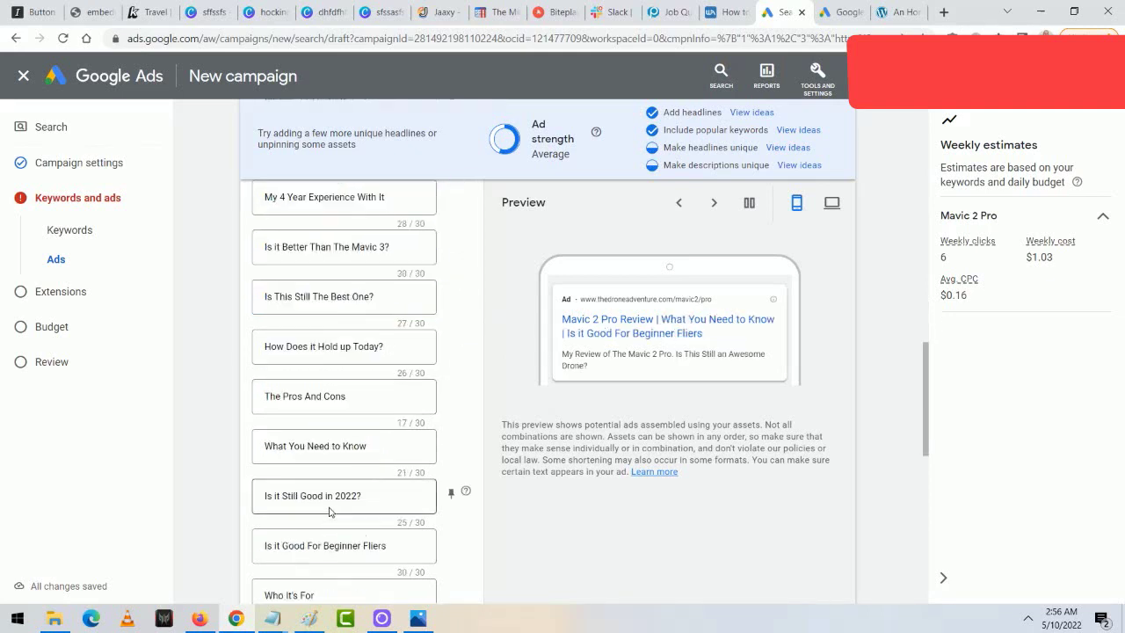
{"action": "scroll", "coordinate": [340, 509], "scroll_direction": "up", "scroll_amount": 2}
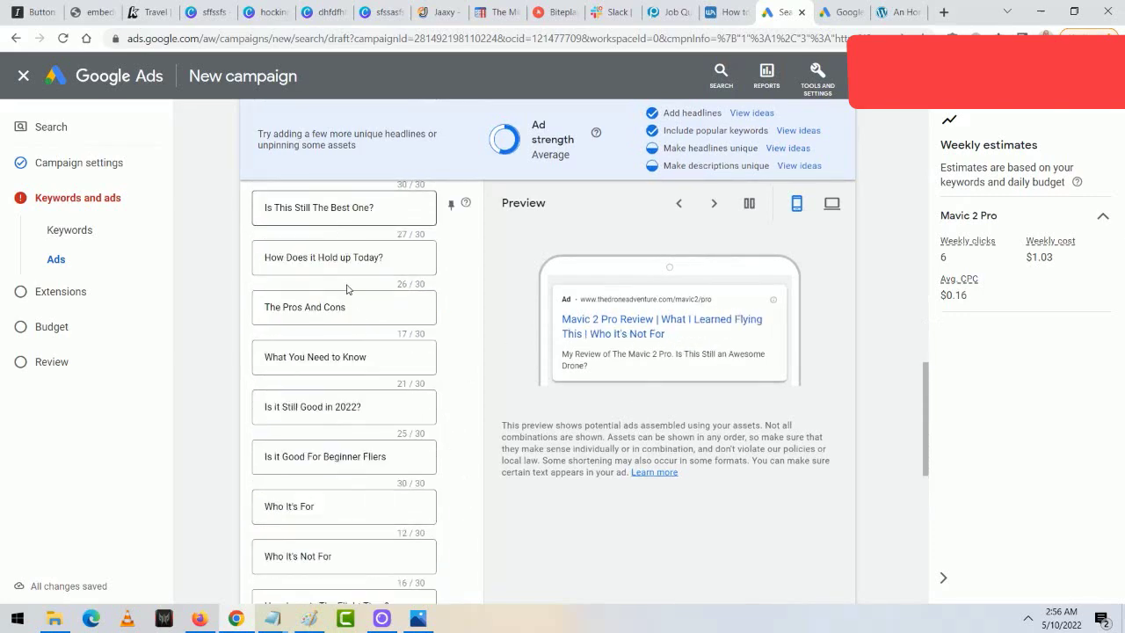
{"action": "scroll", "coordinate": [363, 339], "scroll_direction": "up", "scroll_amount": 2}
{"action": "scroll", "coordinate": [368, 324], "scroll_direction": "up", "scroll_amount": 2}
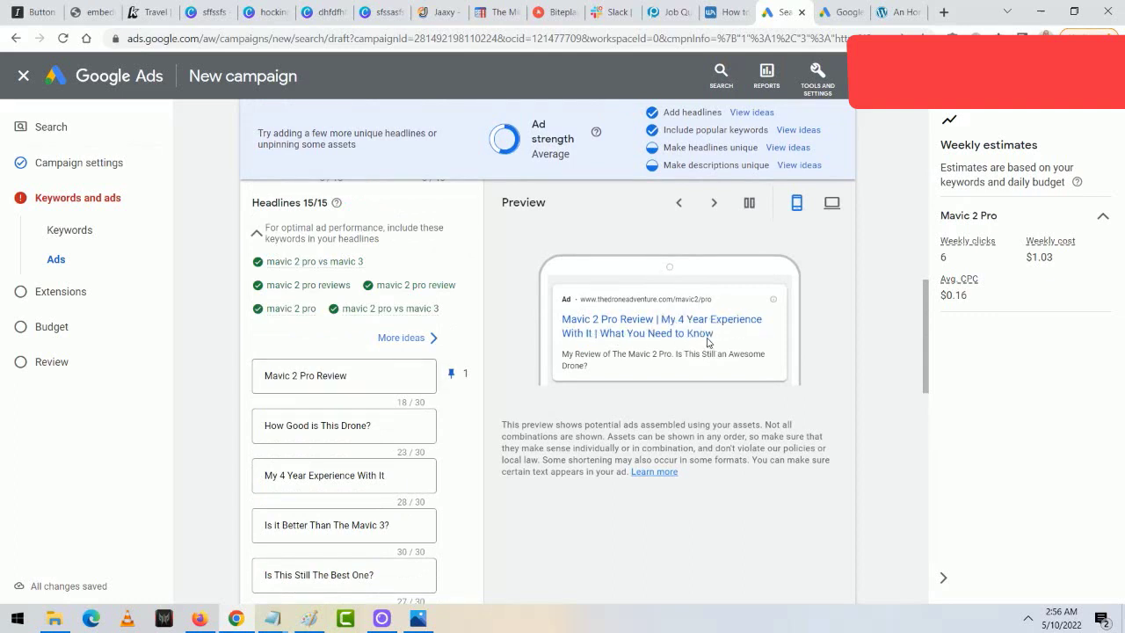
{"action": "scroll", "coordinate": [382, 377], "scroll_direction": "down", "scroll_amount": 2}
{"action": "scroll", "coordinate": [343, 384], "scroll_direction": "down", "scroll_amount": 5}
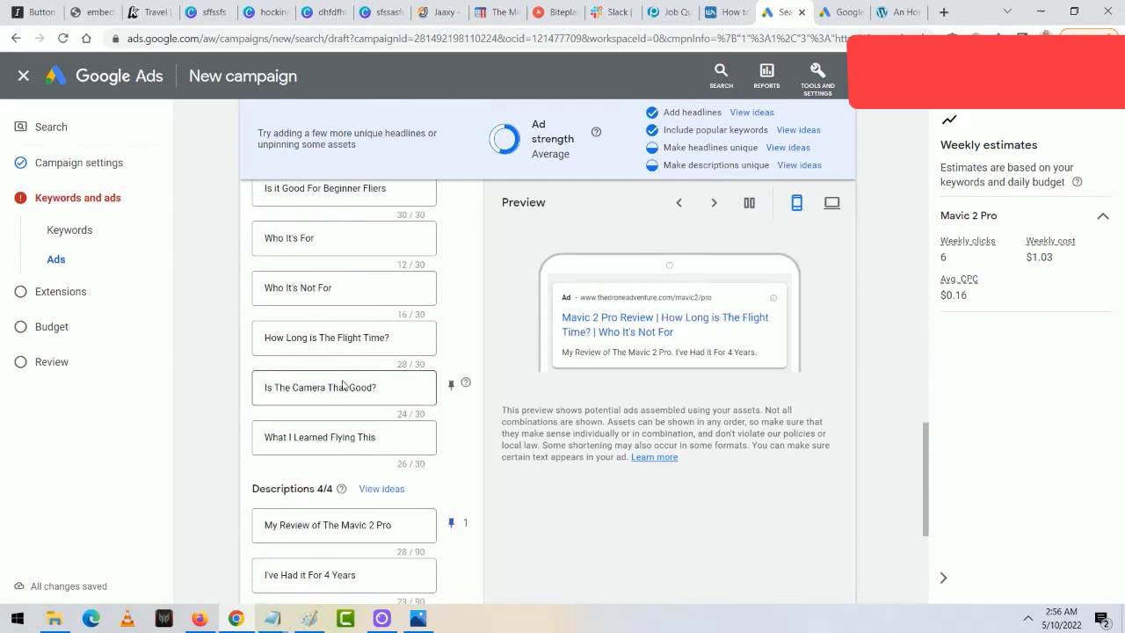
{"action": "scroll", "coordinate": [343, 384], "scroll_direction": "down", "scroll_amount": 2}
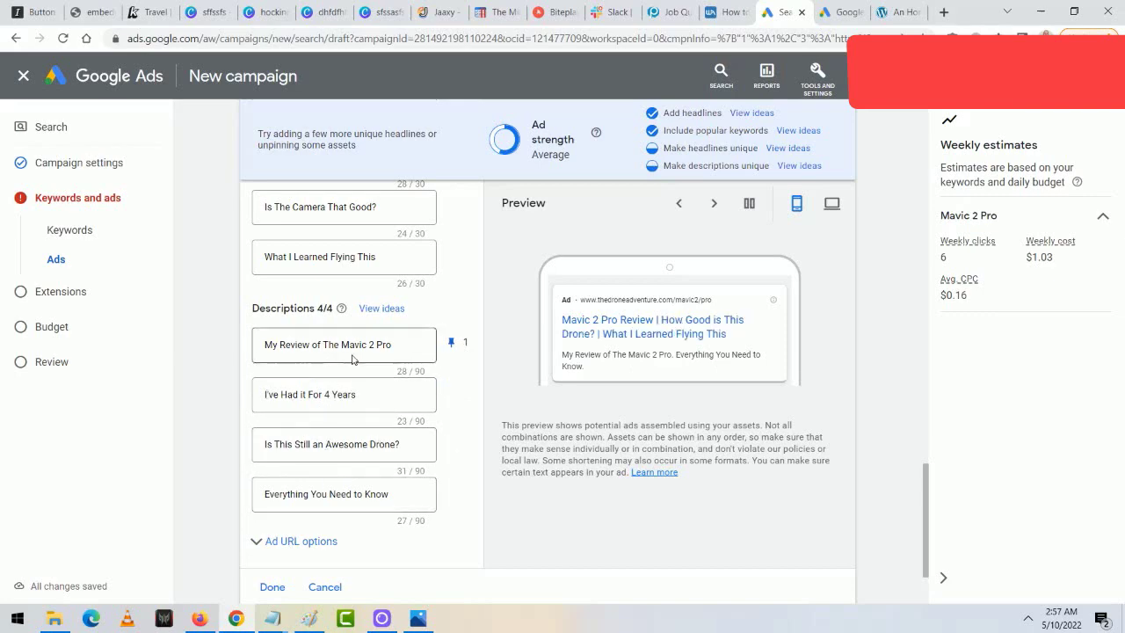
{"action": "scroll", "coordinate": [487, 515], "scroll_direction": "up", "scroll_amount": 10}
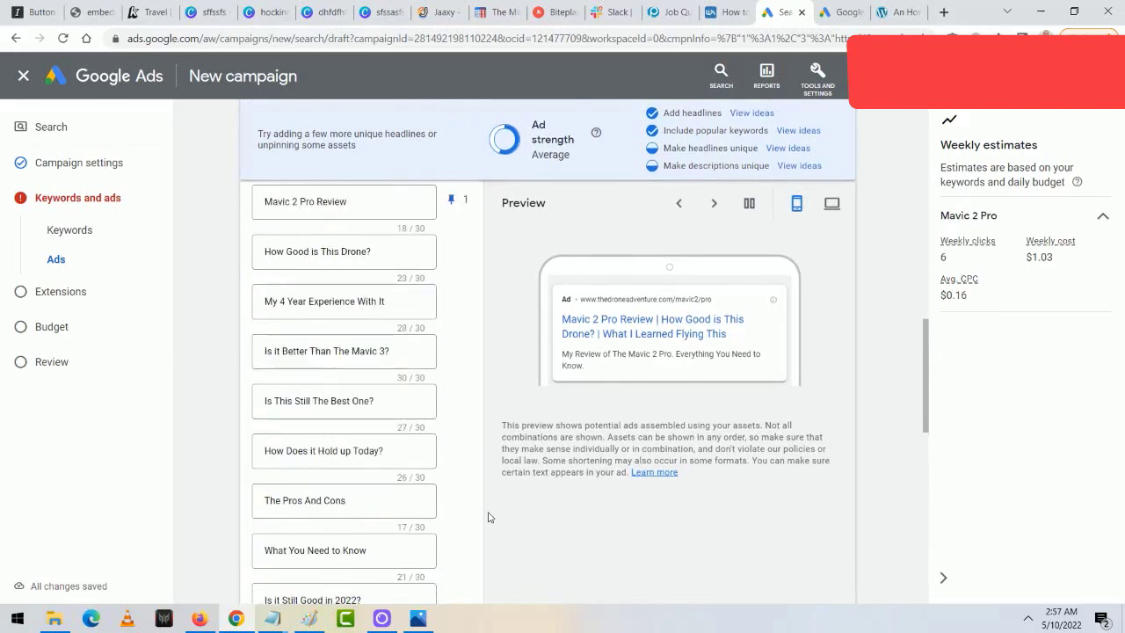
{"action": "scroll", "coordinate": [489, 517], "scroll_direction": "down", "scroll_amount": 15}
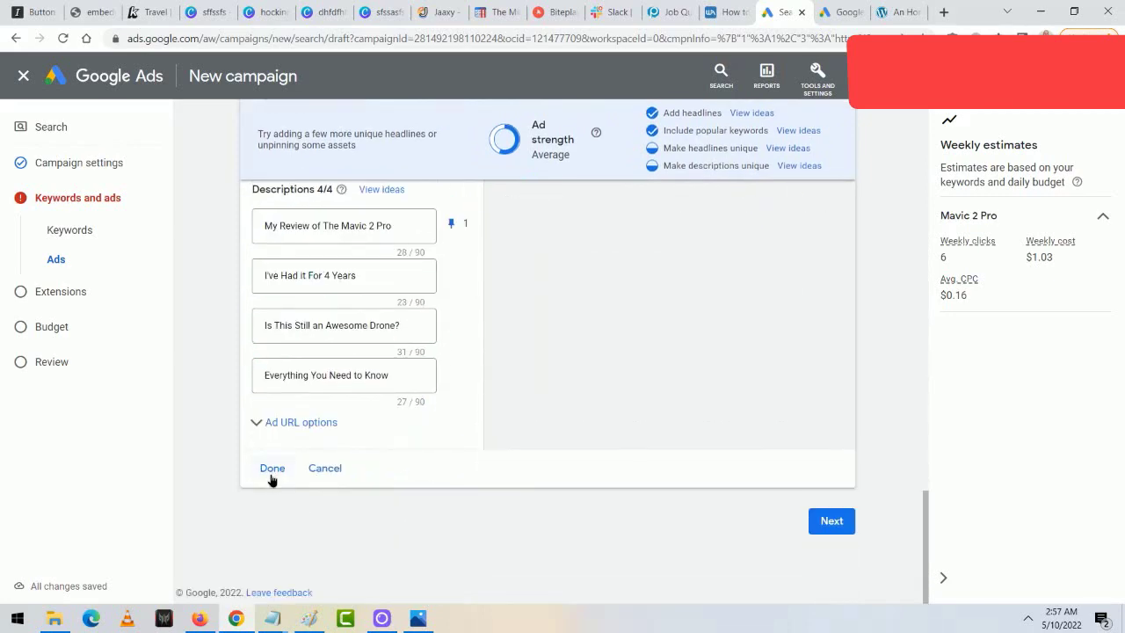
Finish the responsive search ad, continue to the Extensions section and look over the extension types offered.
{"action": "left_click", "coordinate": [271, 469]}
{"action": "left_click", "coordinate": [830, 521]}
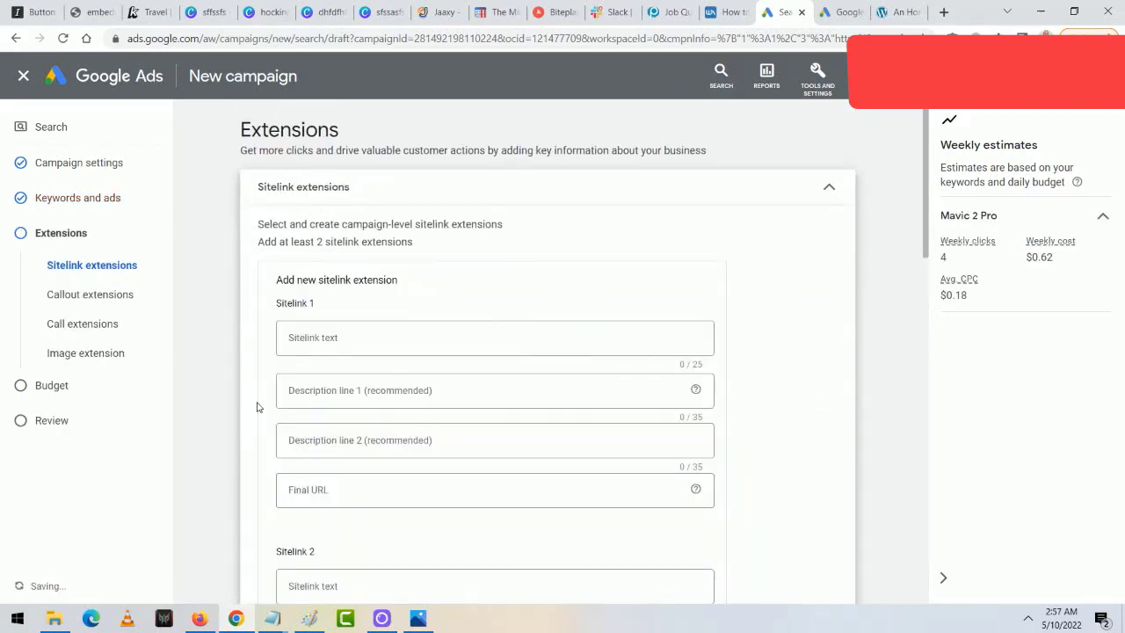
{"action": "scroll", "coordinate": [268, 422], "scroll_direction": "down", "scroll_amount": 10}
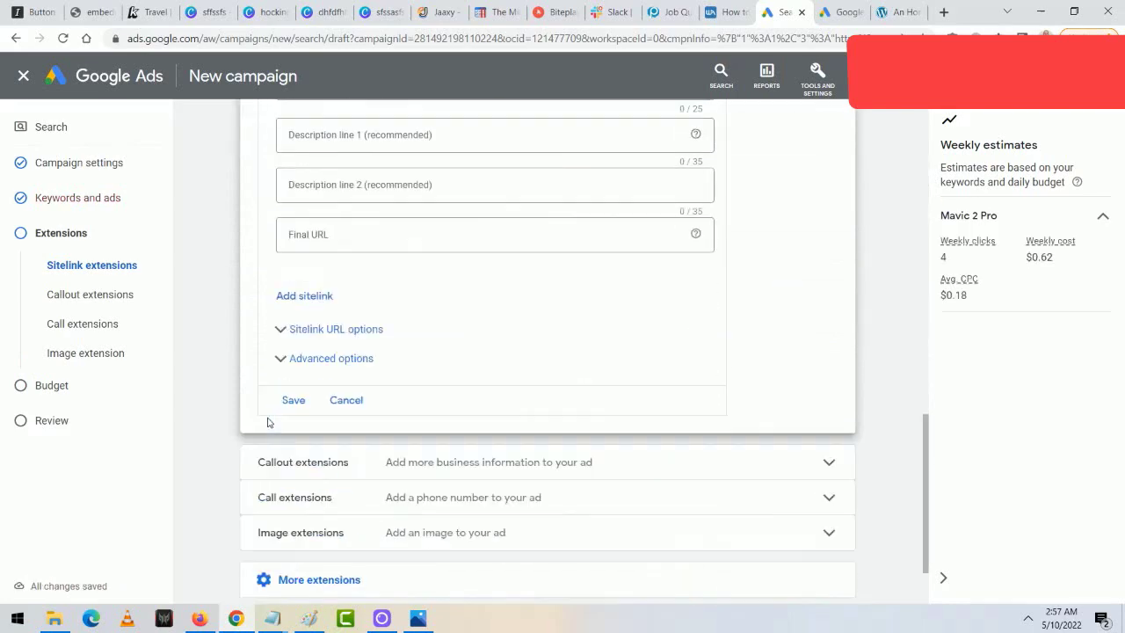
{"action": "scroll", "coordinate": [327, 295], "scroll_direction": "up", "scroll_amount": 8}
{"action": "scroll", "coordinate": [329, 299], "scroll_direction": "down", "scroll_amount": 9}
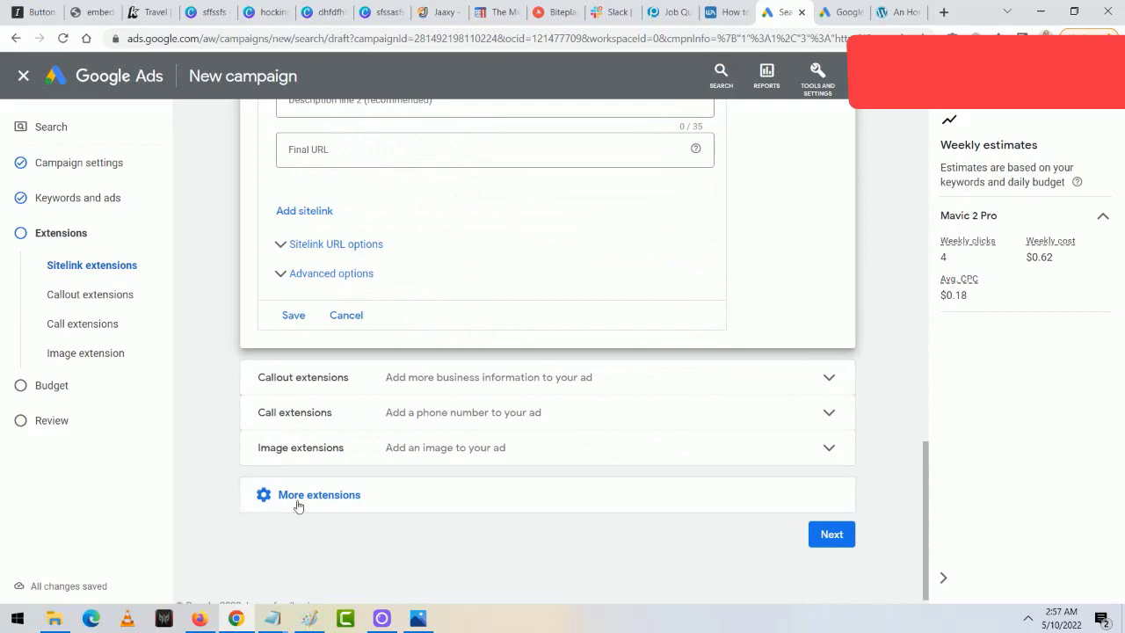
Expand the campaign's image extensions and start a new image extension.
{"action": "left_click", "coordinate": [727, 456]}
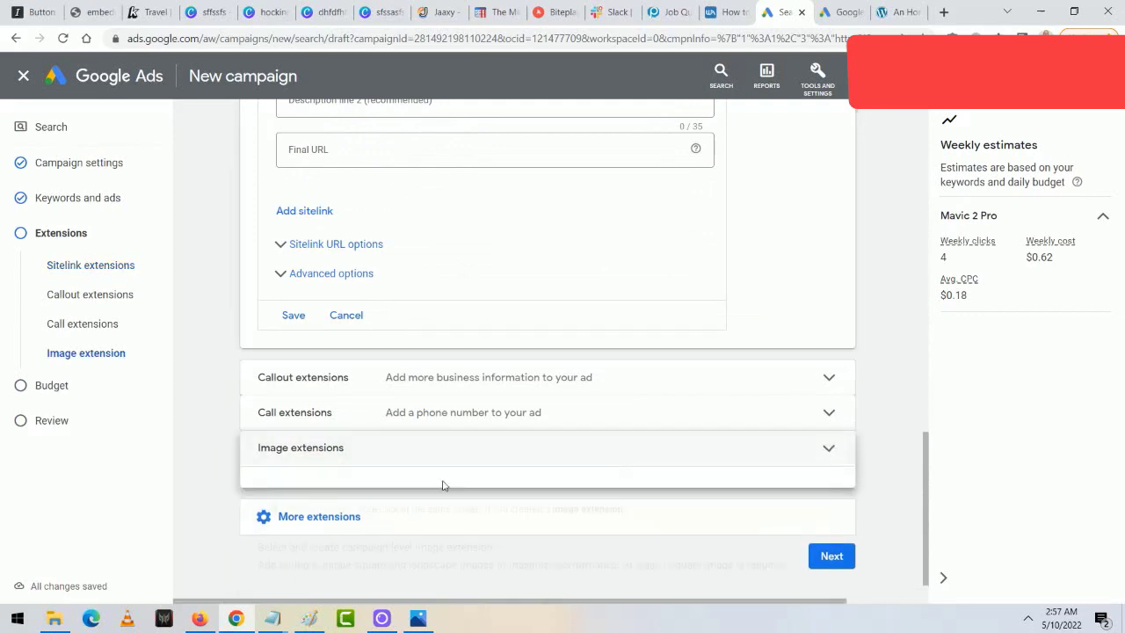
{"action": "scroll", "coordinate": [208, 507], "scroll_direction": "down", "scroll_amount": 5}
{"action": "scroll", "coordinate": [208, 507], "scroll_direction": "up", "scroll_amount": 2}
{"action": "scroll", "coordinate": [208, 507], "scroll_direction": "down", "scroll_amount": 1}
{"action": "left_click", "coordinate": [284, 567]}
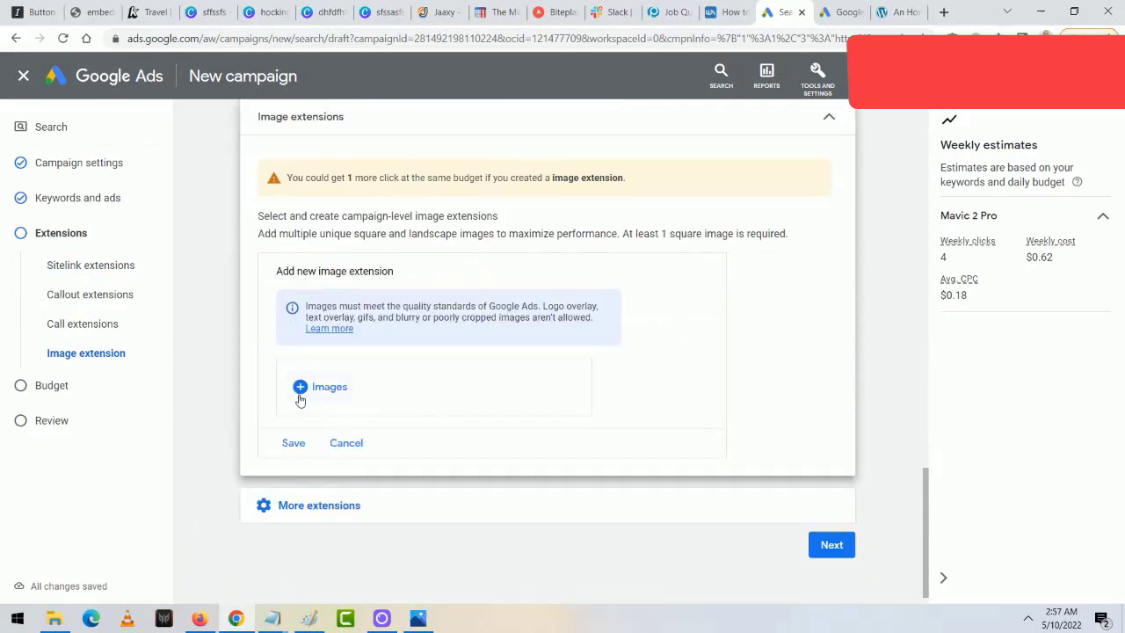
Search the stock images for "drone" as a source for the new image extension.
{"action": "left_click", "coordinate": [299, 389]}
{"action": "left_click", "coordinate": [790, 117]}
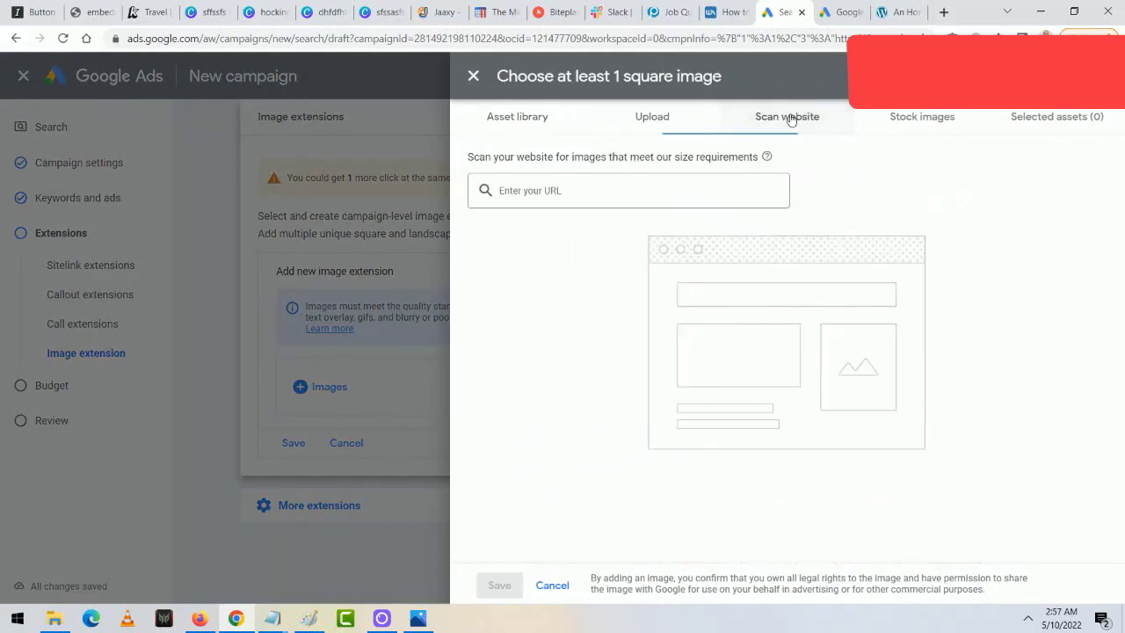
{"action": "left_click", "coordinate": [903, 121]}
{"action": "left_click", "coordinate": [624, 192]}
{"action": "type", "text": "drone"}
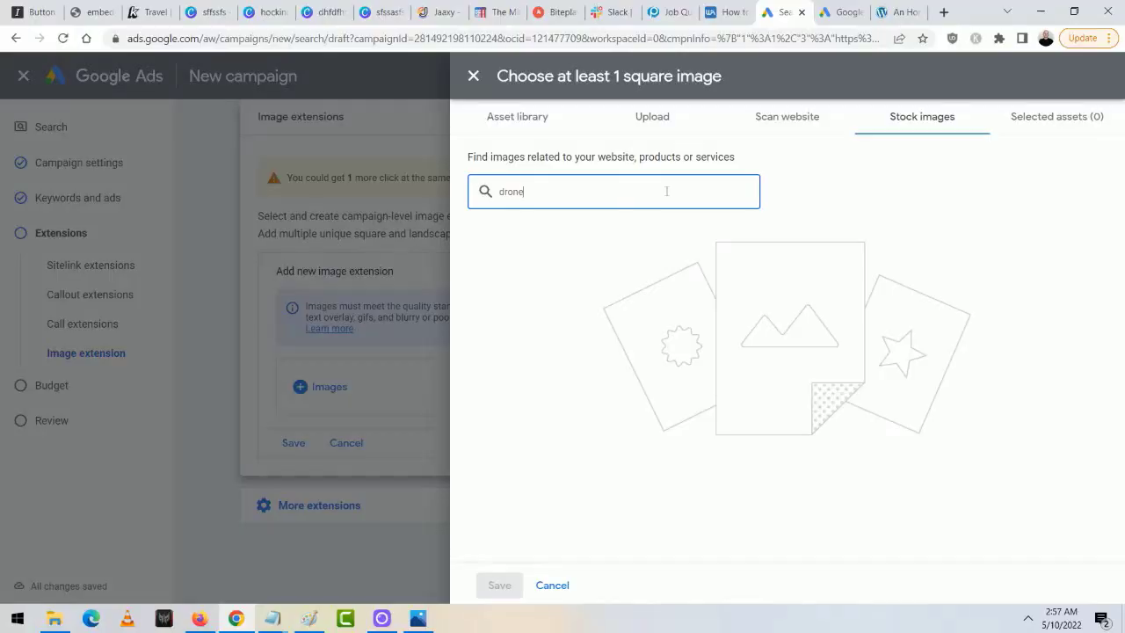
{"action": "key", "text": "Return"}
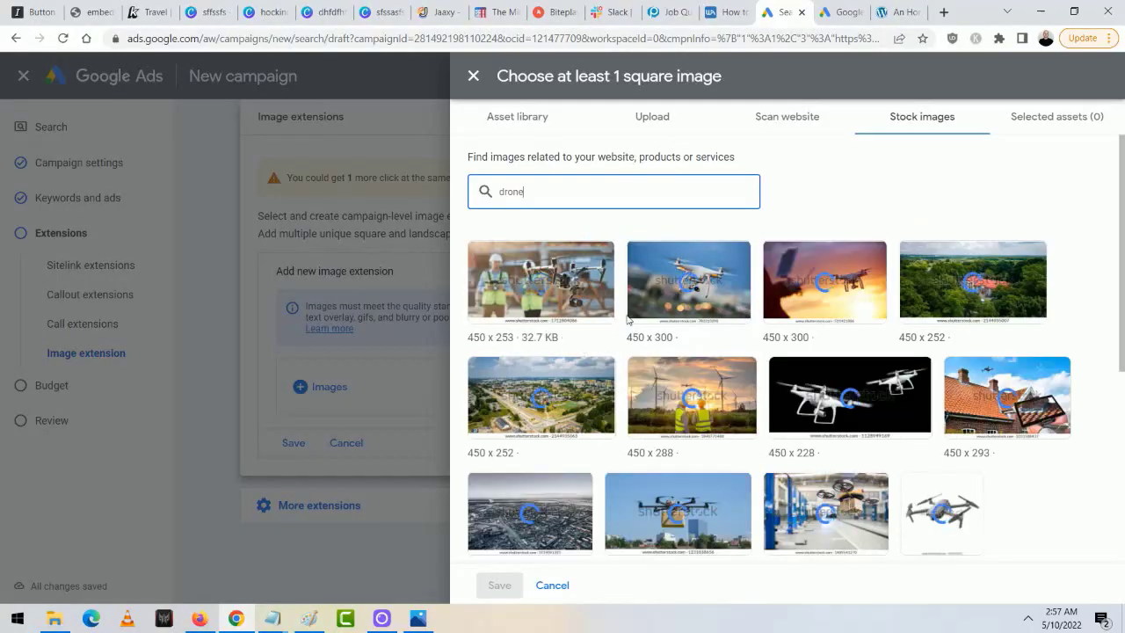
Preview the white-background drone image with 1:1 and 1.91:1 crops, return to the results and cancel the image selection.
{"action": "scroll", "coordinate": [843, 455], "scroll_direction": "down", "scroll_amount": 2}
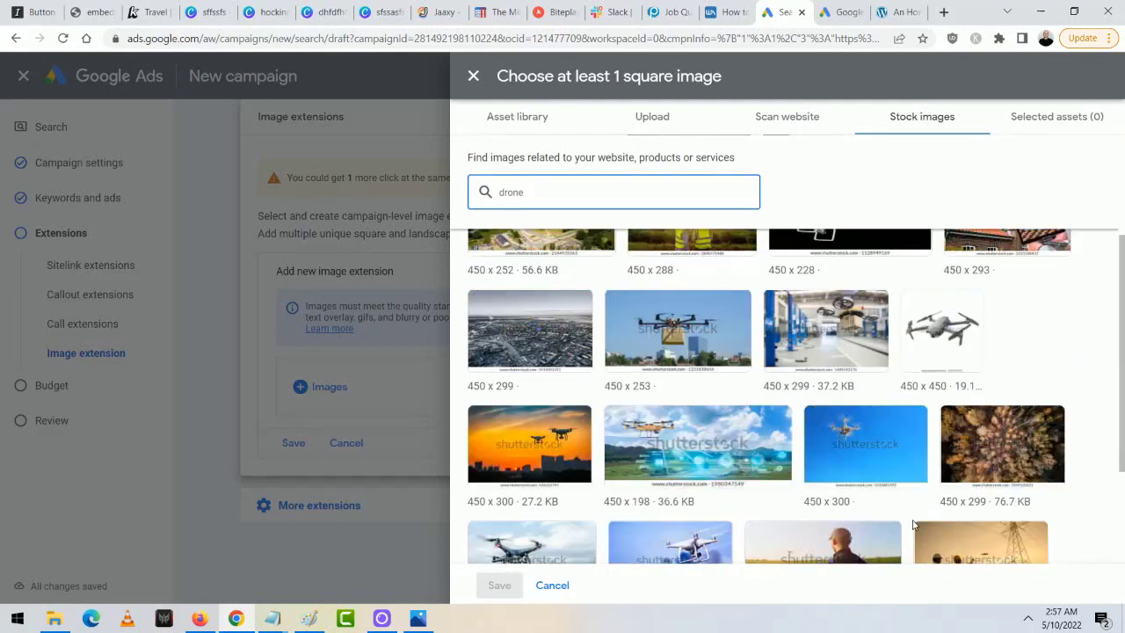
{"action": "mouse_move", "coordinate": [932, 345]}
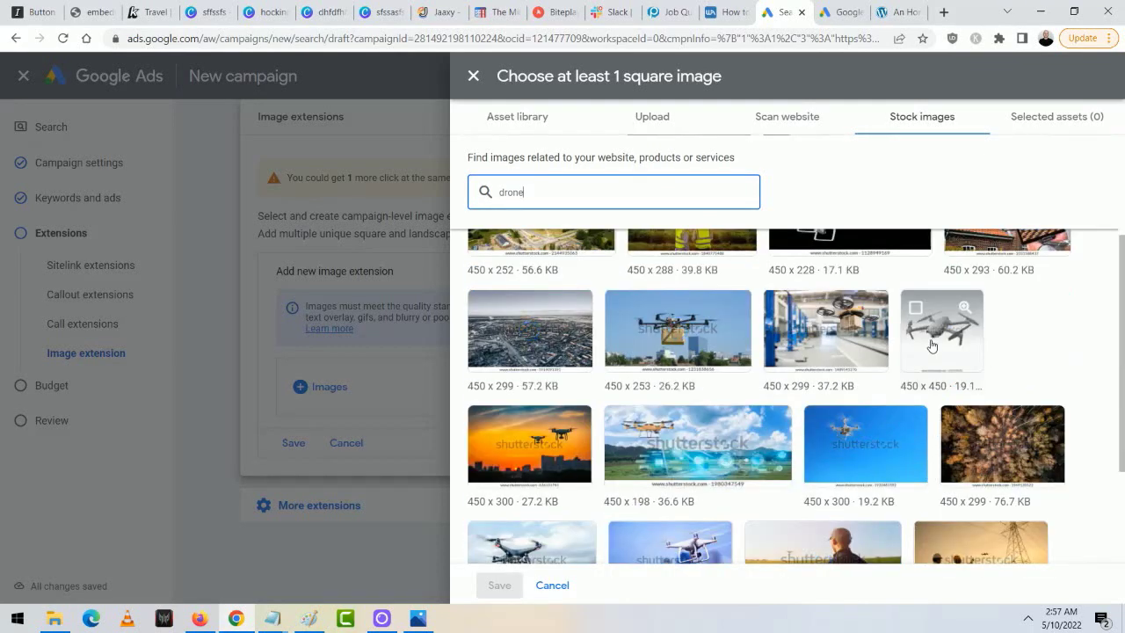
{"action": "left_click", "coordinate": [943, 349]}
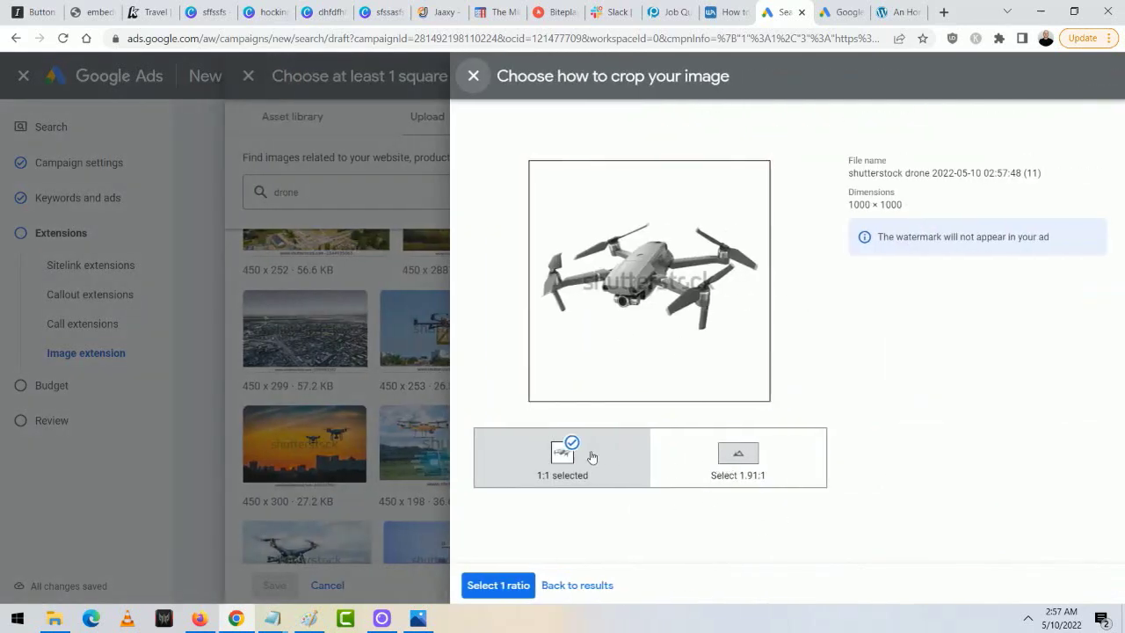
{"action": "left_click", "coordinate": [733, 453]}
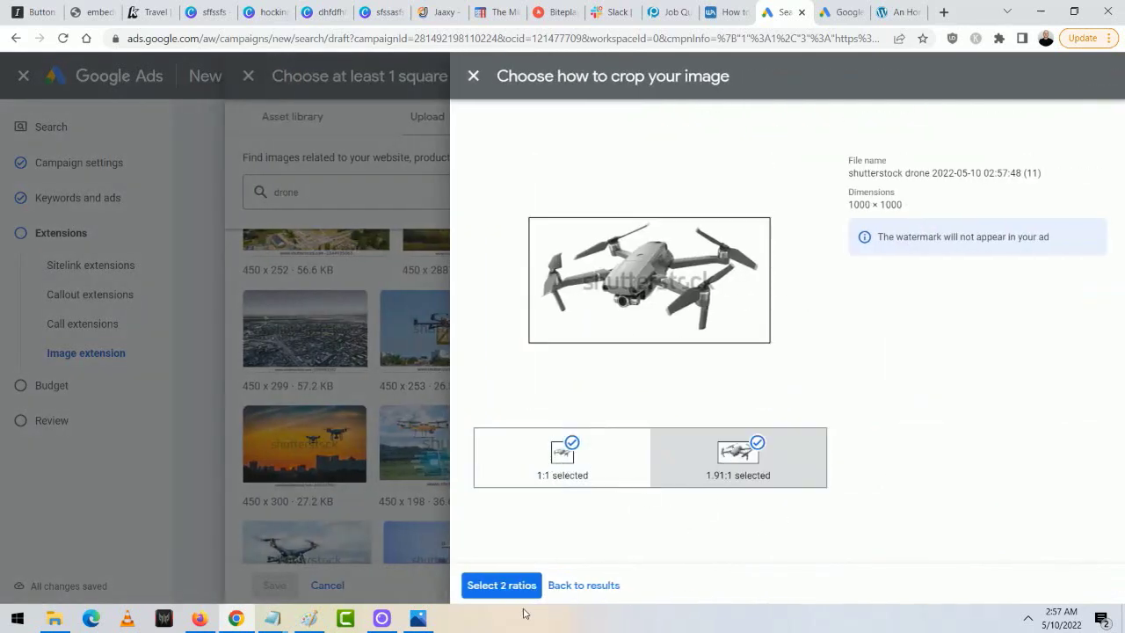
{"action": "left_click", "coordinate": [572, 586]}
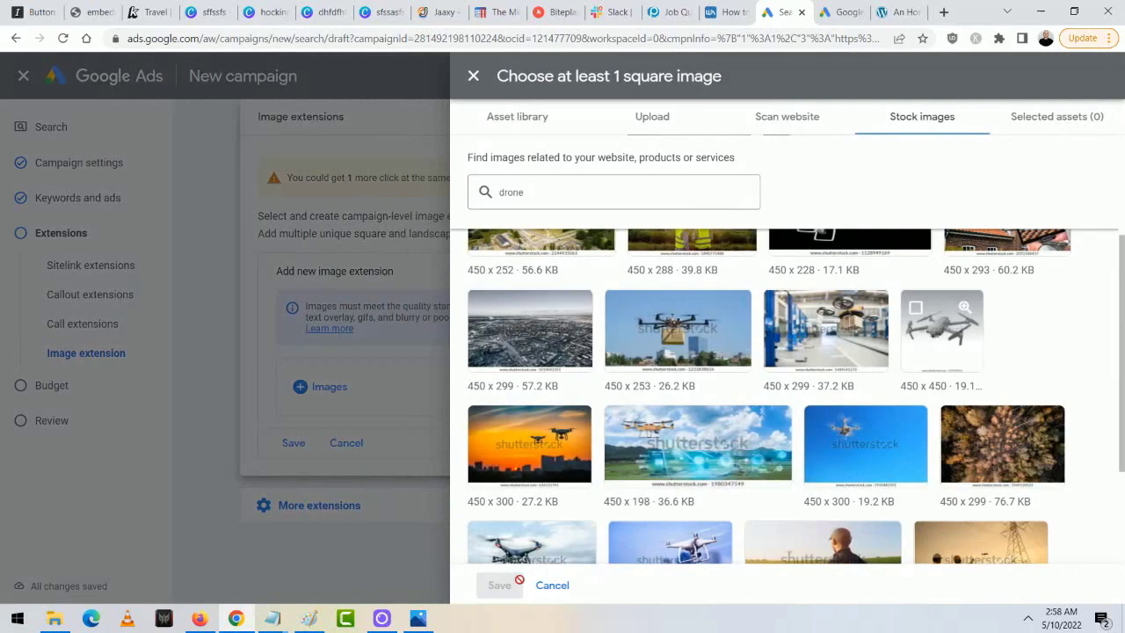
{"action": "left_click", "coordinate": [552, 586]}
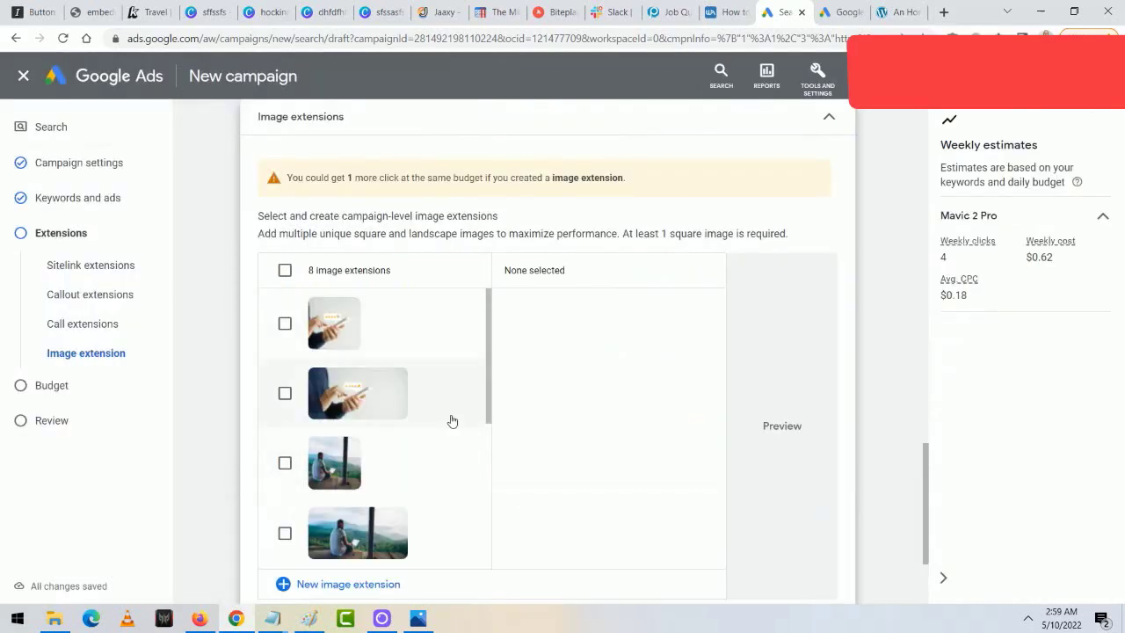
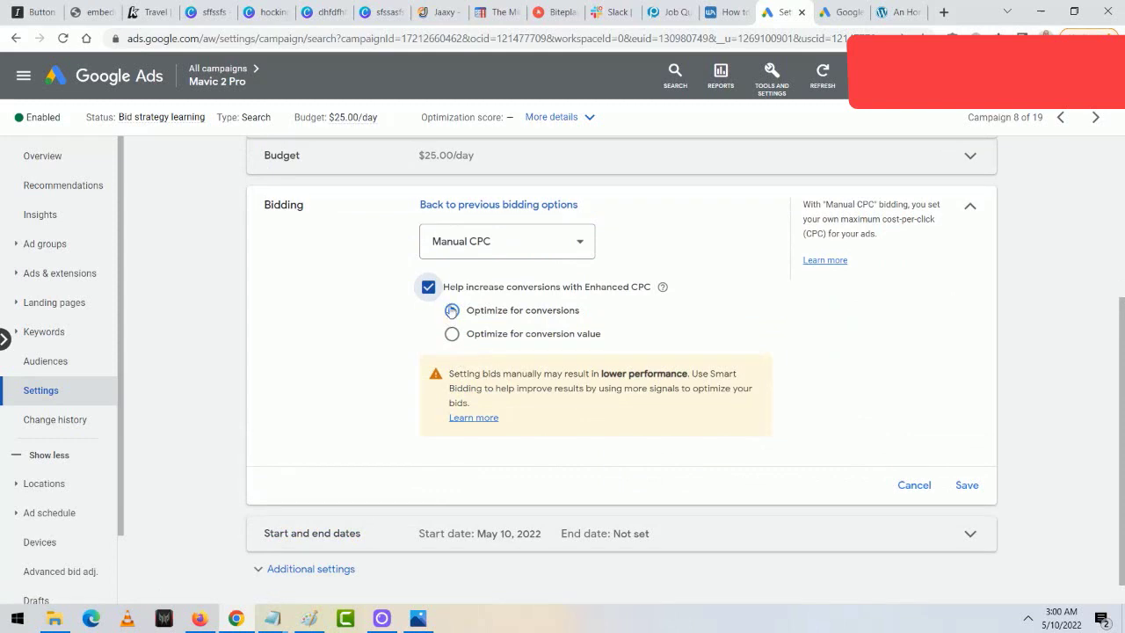
Turn off Enhanced CPC for the Mavic 2 Pro campaign's Manual CPC bidding.
{"action": "left_click", "coordinate": [427, 287]}
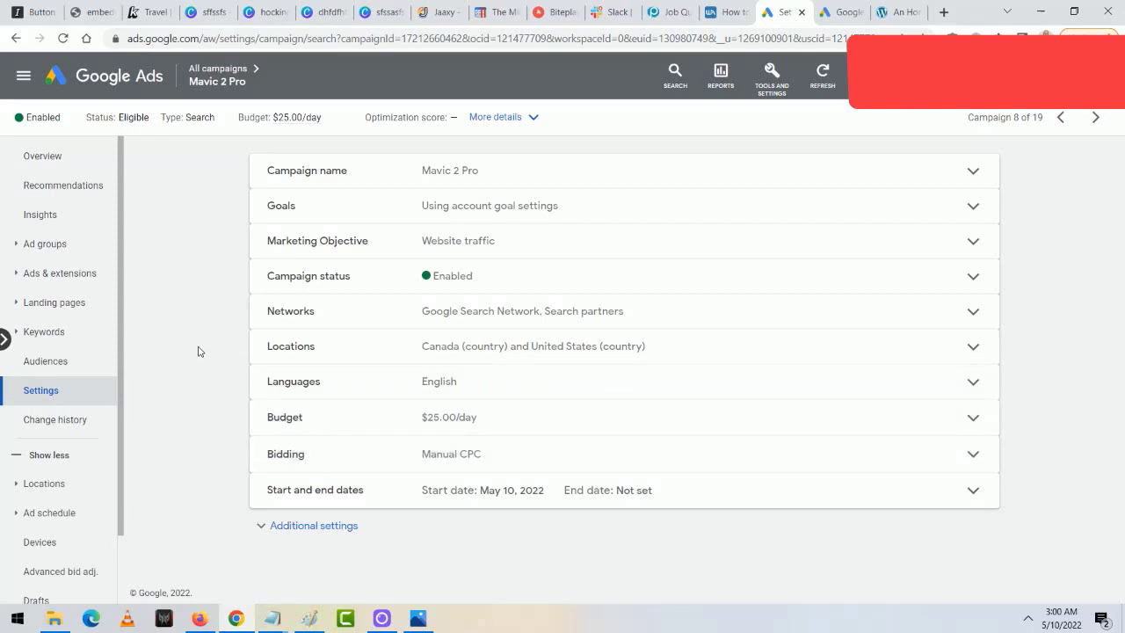
Set the Mavic 2 Pro ad group's default max. CPC to $0.30 and save it.
{"action": "left_click", "coordinate": [46, 245]}
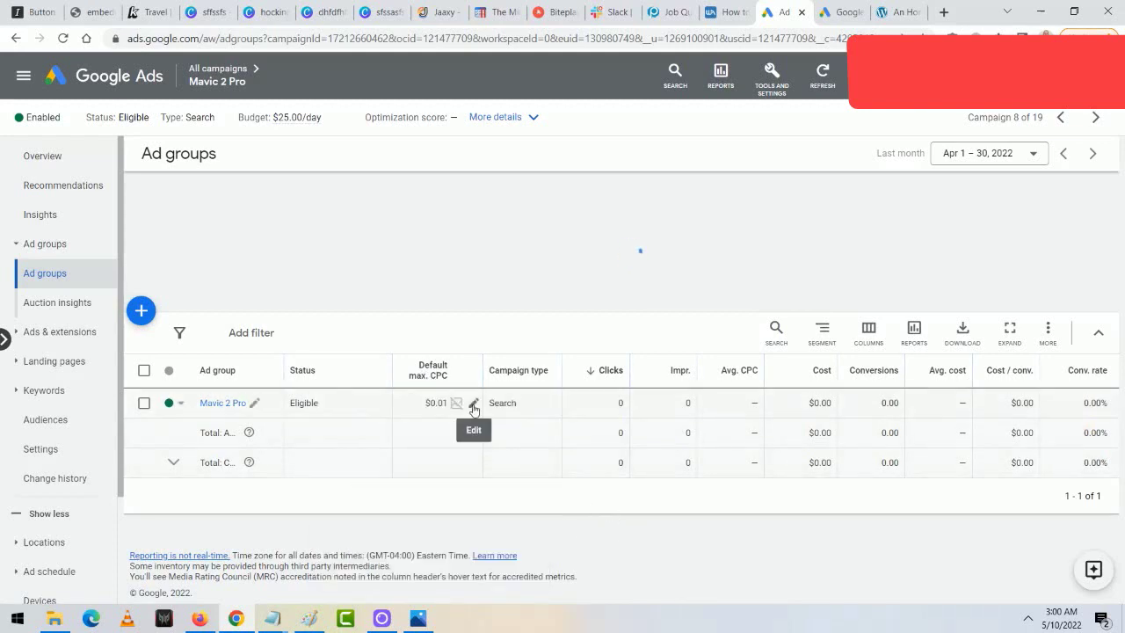
{"action": "left_click", "coordinate": [473, 404]}
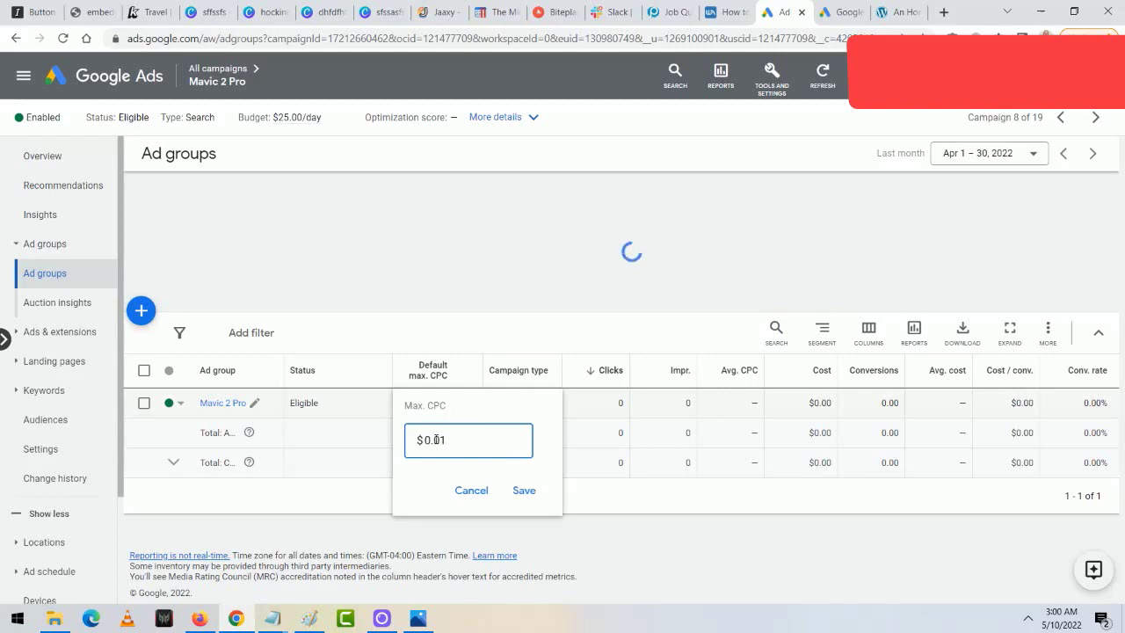
{"action": "type", "text": "30"}
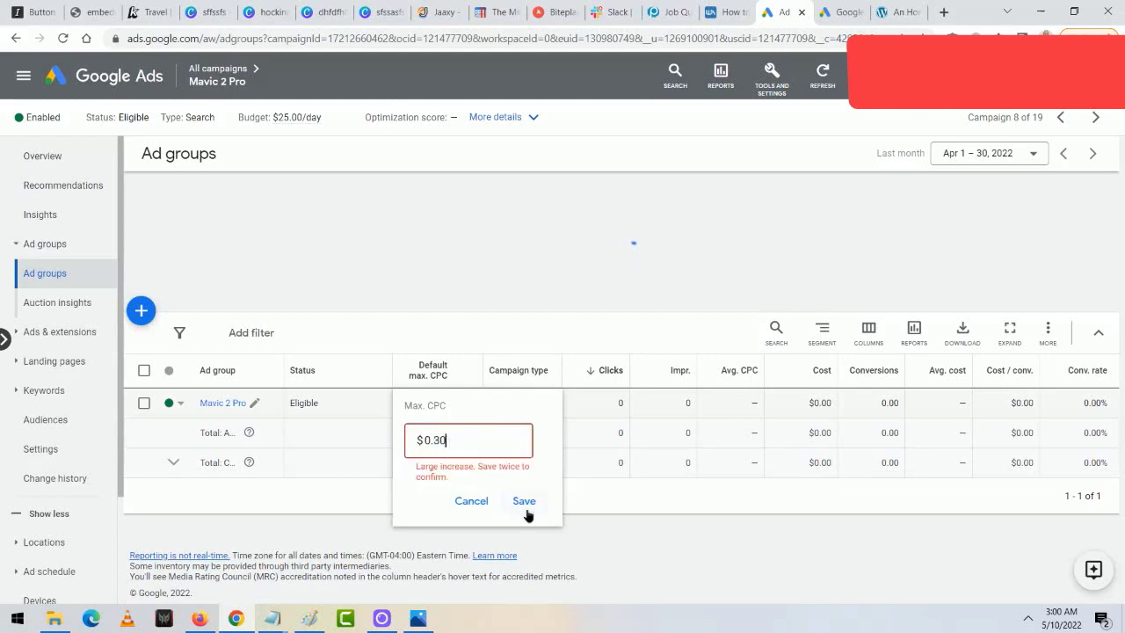
{"action": "left_click", "coordinate": [524, 500]}
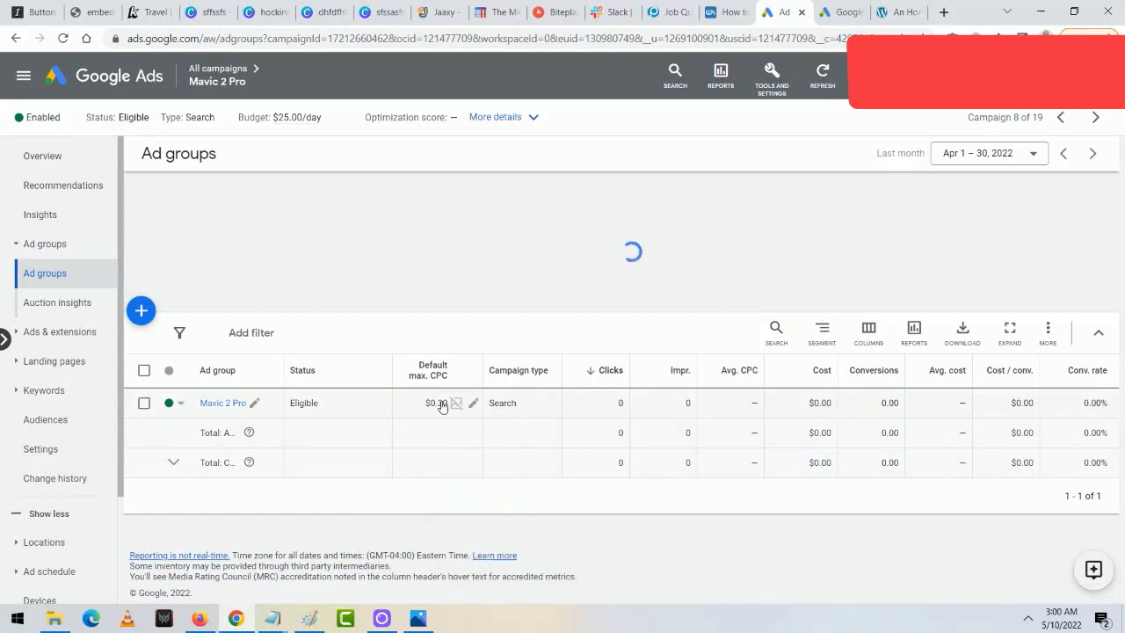
Open the Mavic 2 Pro ad group's search keywords and check each keyword's match type, status and max. CPC.
{"action": "left_click", "coordinate": [220, 404]}
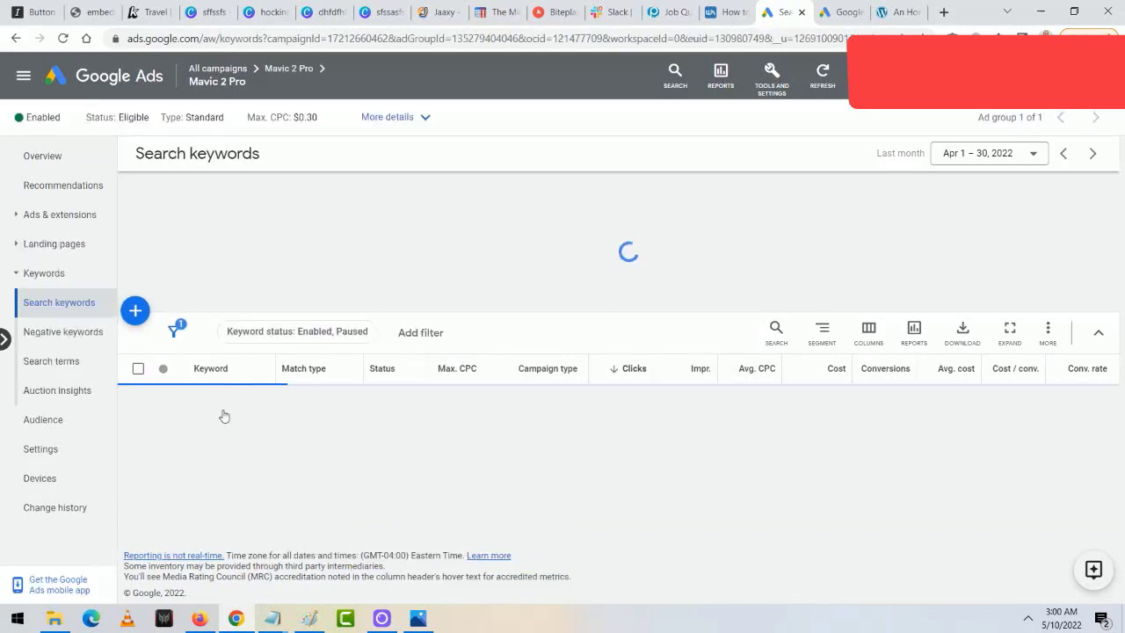
{"action": "scroll", "coordinate": [466, 494], "scroll_direction": "down", "scroll_amount": 3}
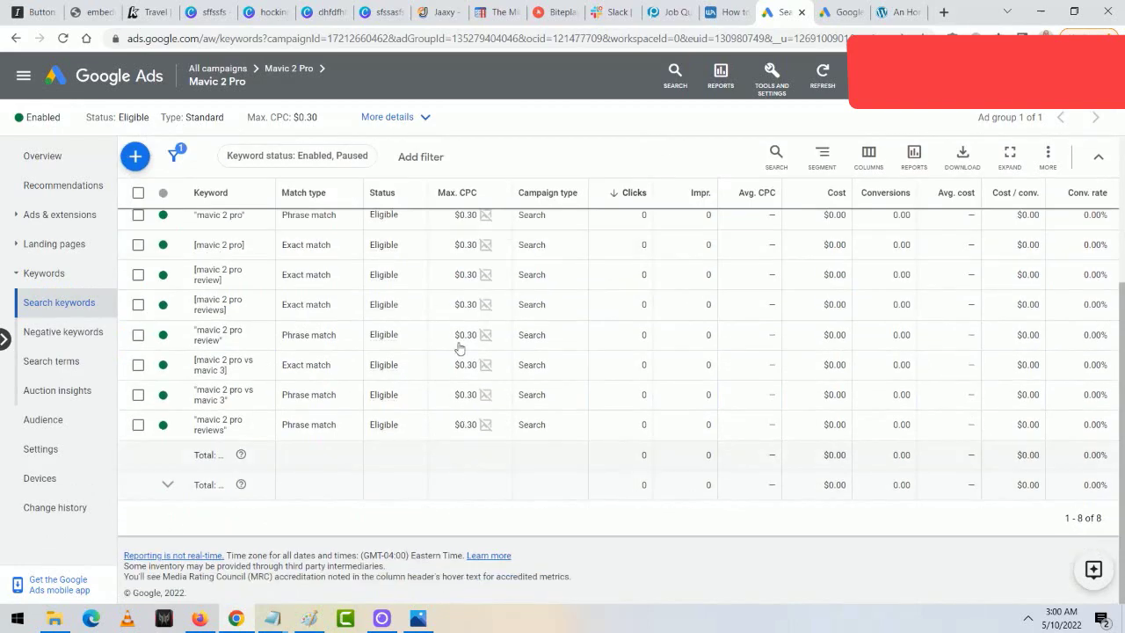
{"action": "scroll", "coordinate": [471, 308], "scroll_direction": "up", "scroll_amount": 1}
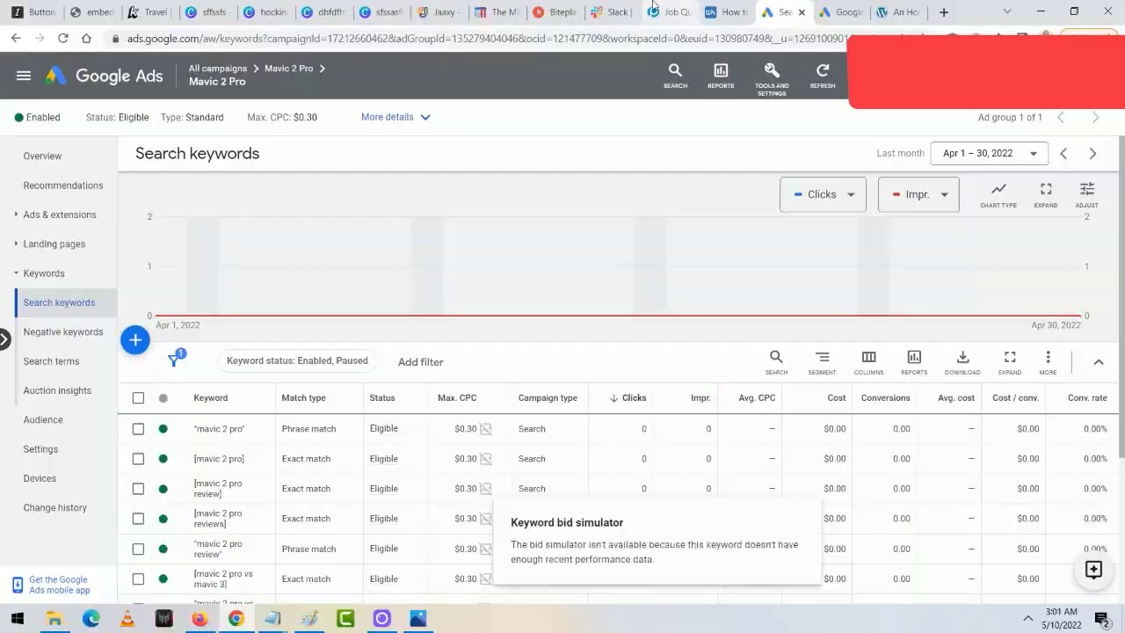
Switch to the Wealthy Affiliate page of the Google Ads PPC course and look through its list of classes.
{"action": "left_click", "coordinate": [725, 12]}
{"action": "scroll", "coordinate": [527, 369], "scroll_direction": "down", "scroll_amount": 10}
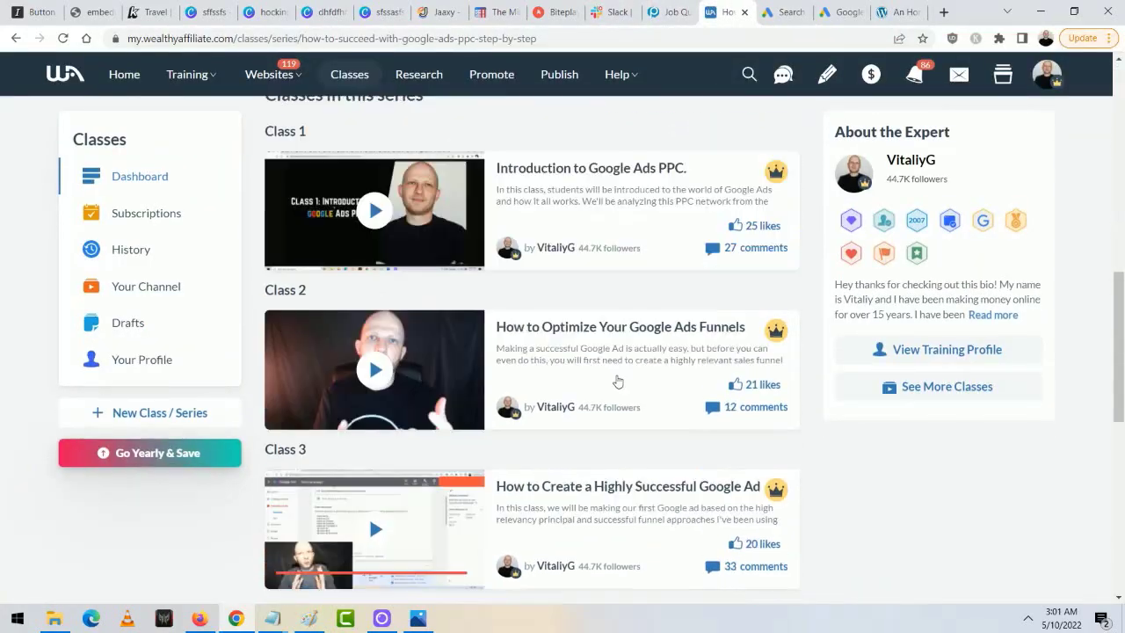
{"action": "scroll", "coordinate": [528, 404], "scroll_direction": "down", "scroll_amount": 2}
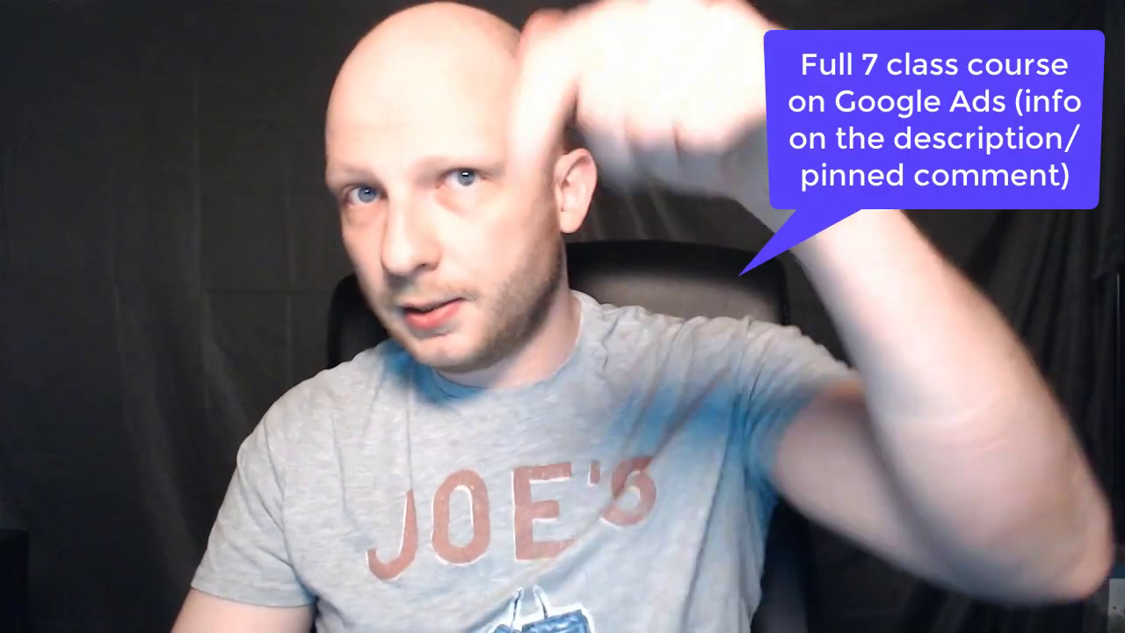